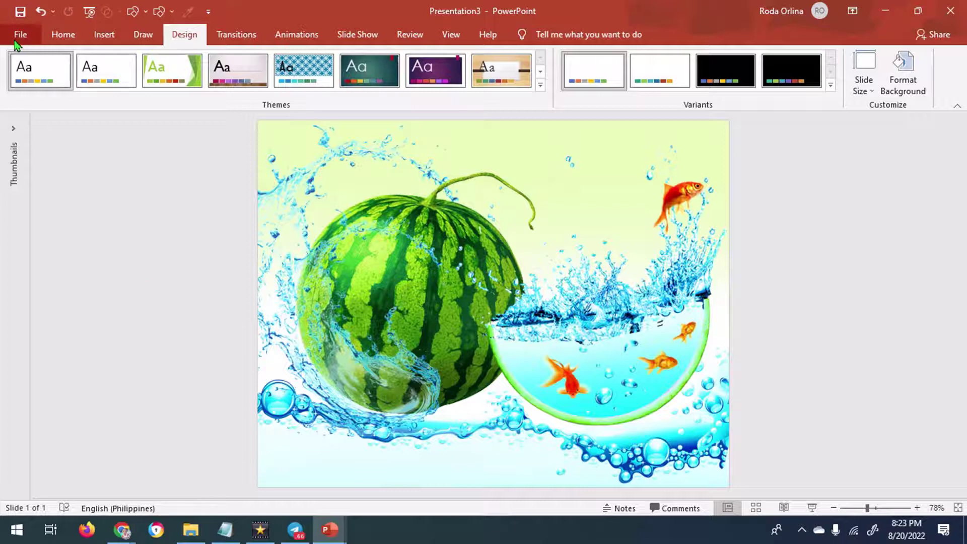
# Export only the current slide as PNG into Dhada > batman > doubleexposure as Presentation3.png
pyautogui.click(43, 338)
pyautogui.click(207, 262)
pyautogui.click(431, 288)
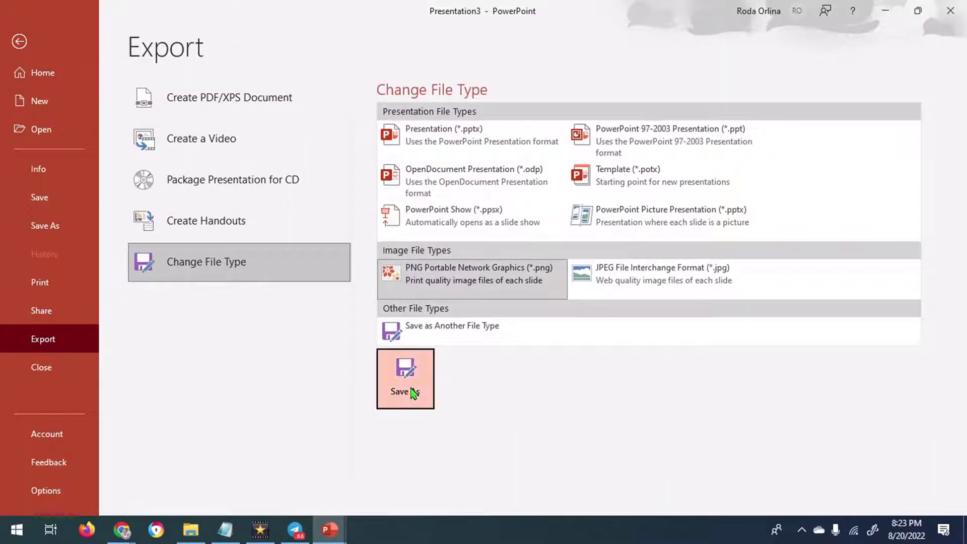
pyautogui.click(405, 379)
pyautogui.click(69, 297)
pyautogui.doubleClick(158, 148)
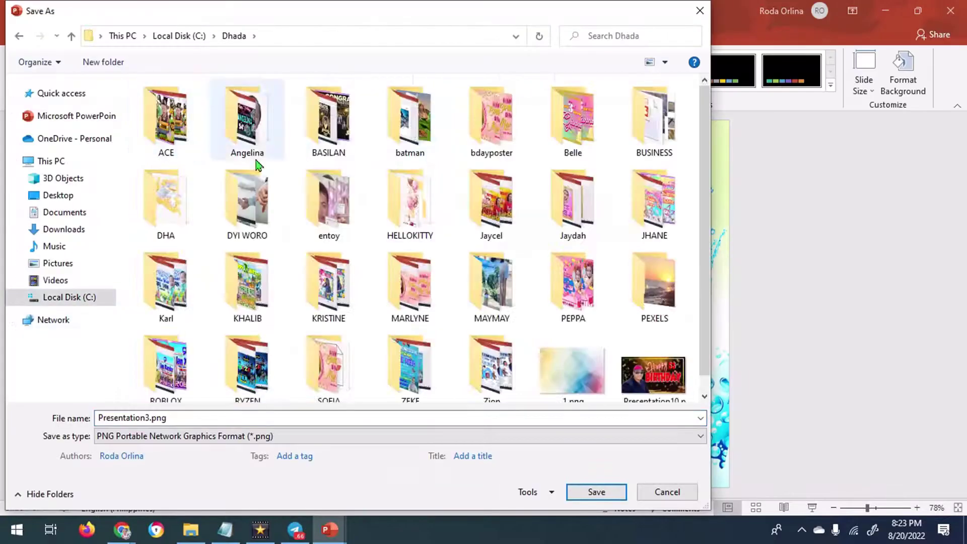
pyautogui.doubleClick(410, 116)
pyautogui.doubleClick(162, 110)
pyautogui.press('Return')
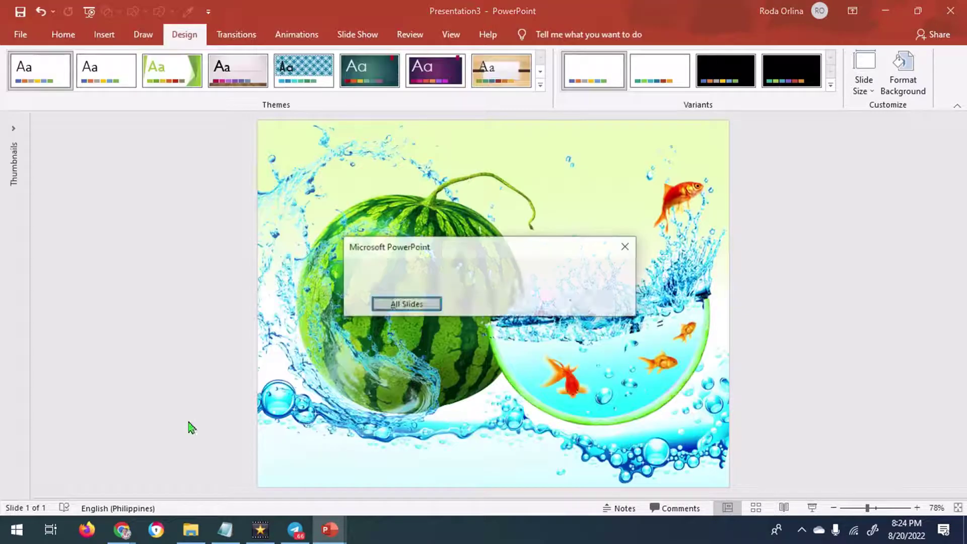
pyautogui.click(493, 301)
# Open Presentation3.png from the doubleexposure folder in File Explorer
pyautogui.click(191, 530)
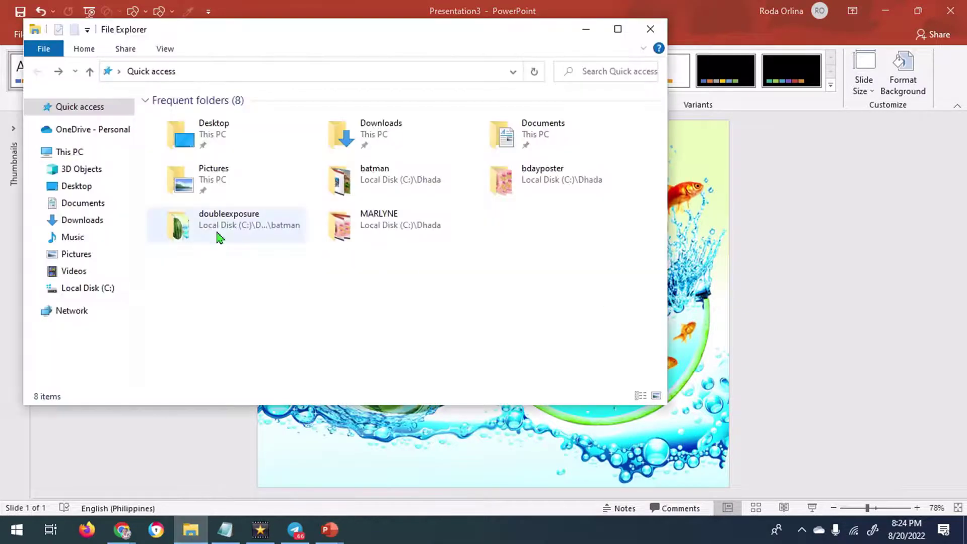
pyautogui.doubleClick(205, 214)
pyautogui.doubleClick(611, 323)
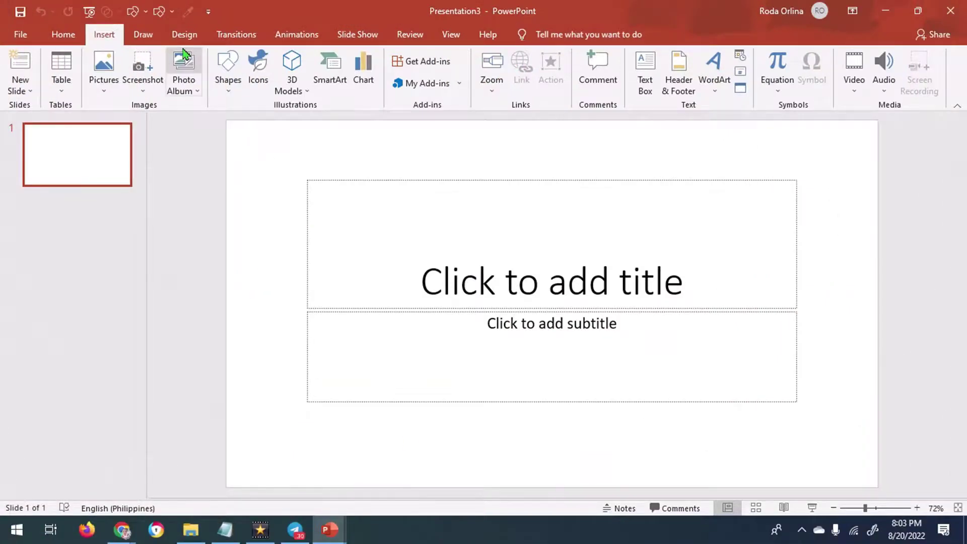
# Give the slide a custom 10-inch width and switch it to the Blank layout
pyautogui.click(188, 35)
pyautogui.click(864, 71)
pyautogui.click(937, 170)
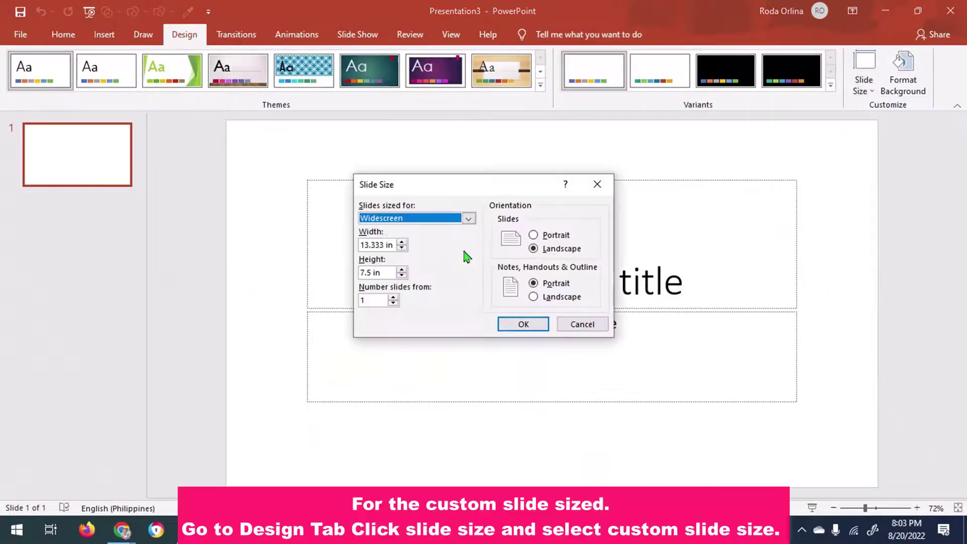
pyautogui.press('Tab')
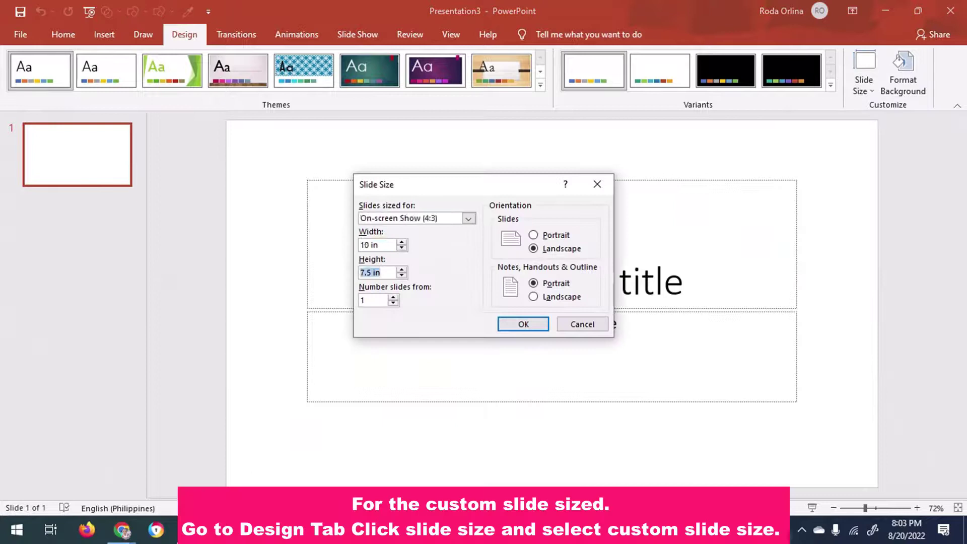
pyautogui.write('7')
pyautogui.click(524, 325)
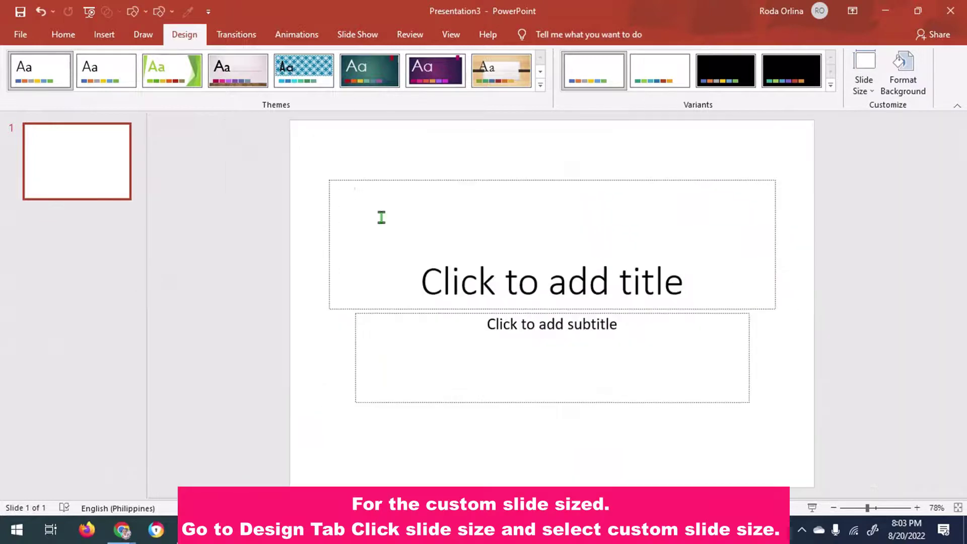
pyautogui.rightClick(338, 143)
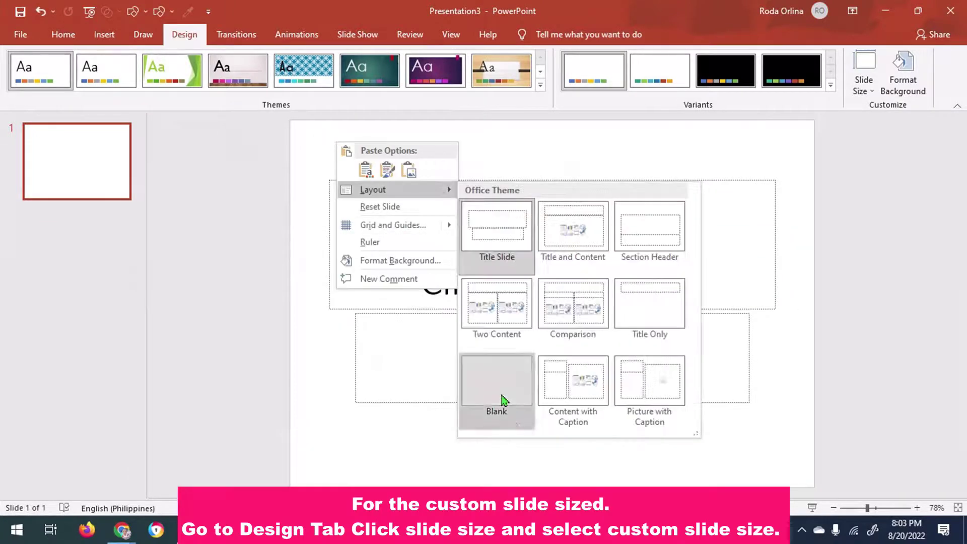
pyautogui.click(501, 398)
# Change the custom slide width to 8 inches and choose how content fits
pyautogui.click(864, 85)
pyautogui.click(907, 166)
pyautogui.press('Tab')
pyautogui.write('8')
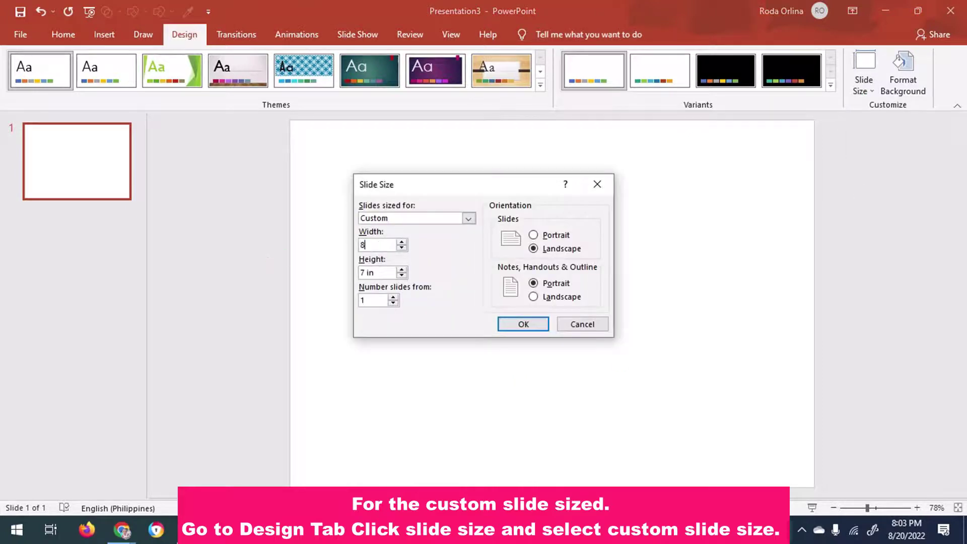
pyautogui.click(548, 324)
pyautogui.click(600, 285)
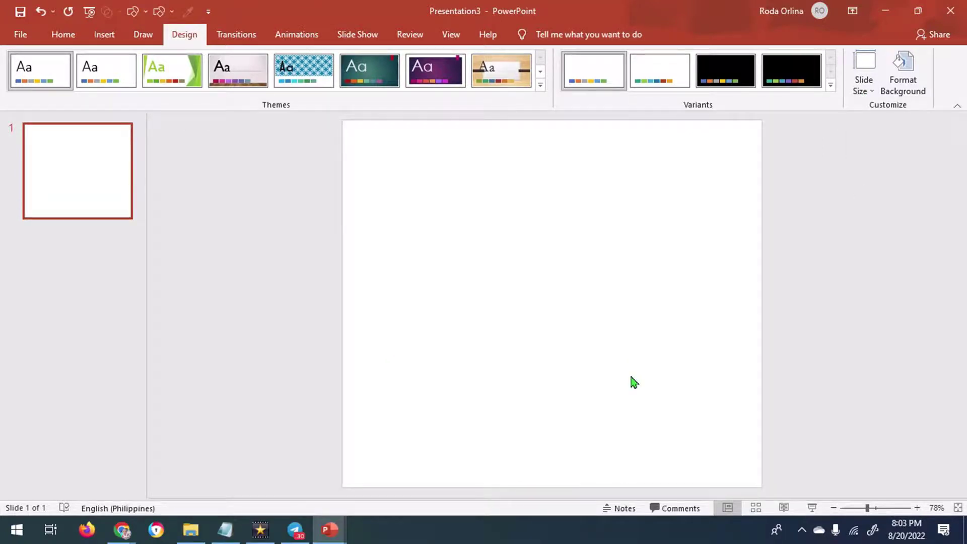
# Resize the slide to a custom 9 by 7 inches
pyautogui.click(864, 86)
pyautogui.click(907, 167)
pyautogui.press('Tab')
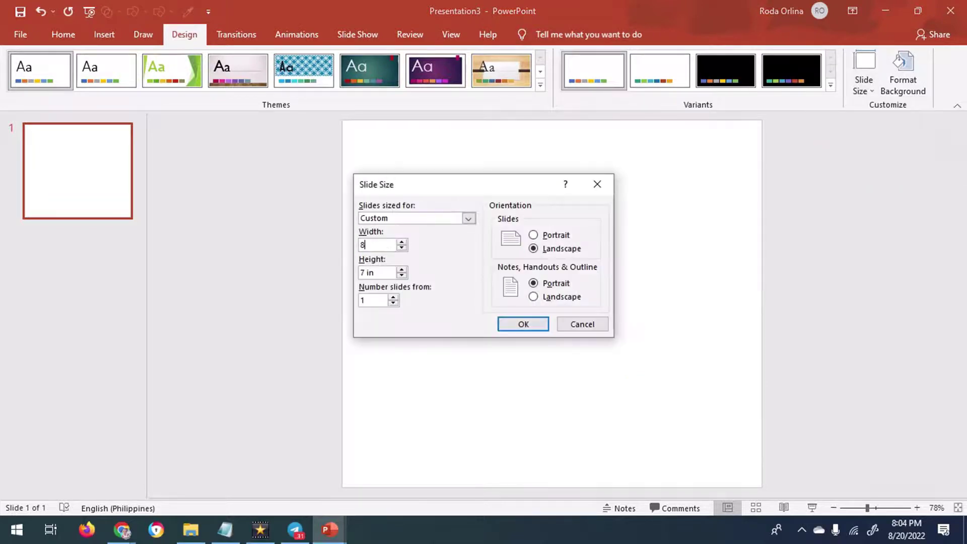
pyautogui.click(525, 325)
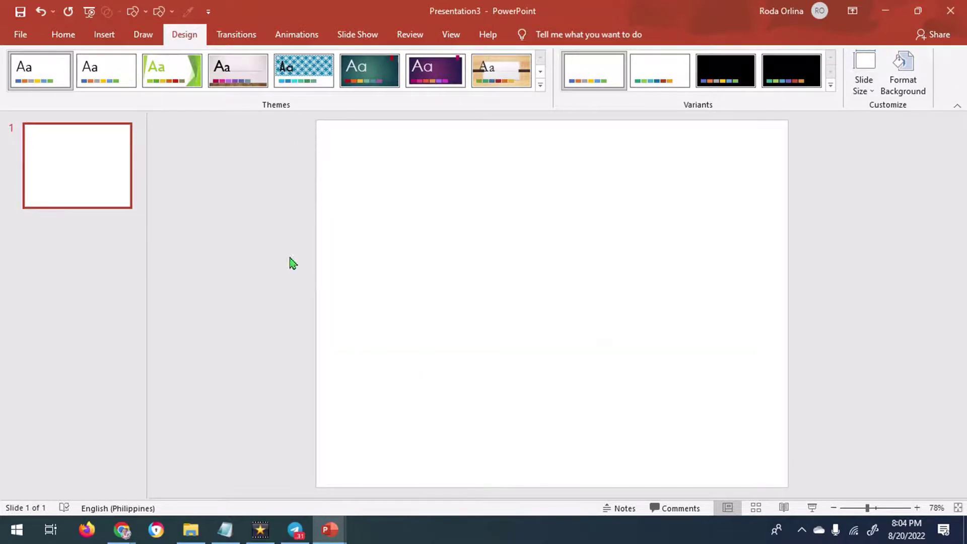
pyautogui.click(93, 36)
pyautogui.click(184, 34)
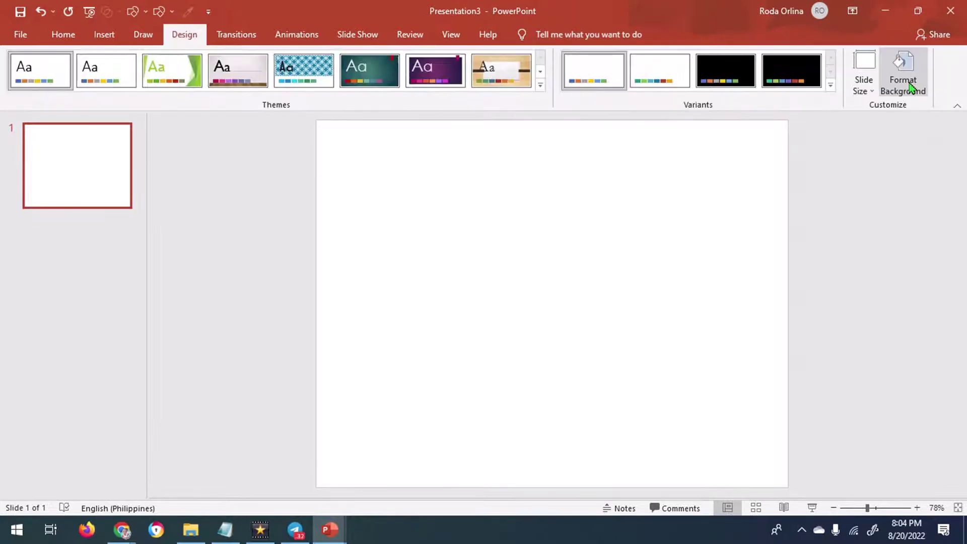
# Fill the slide background with solid light blue at 50% transparency
pyautogui.click(903, 83)
pyautogui.click(927, 297)
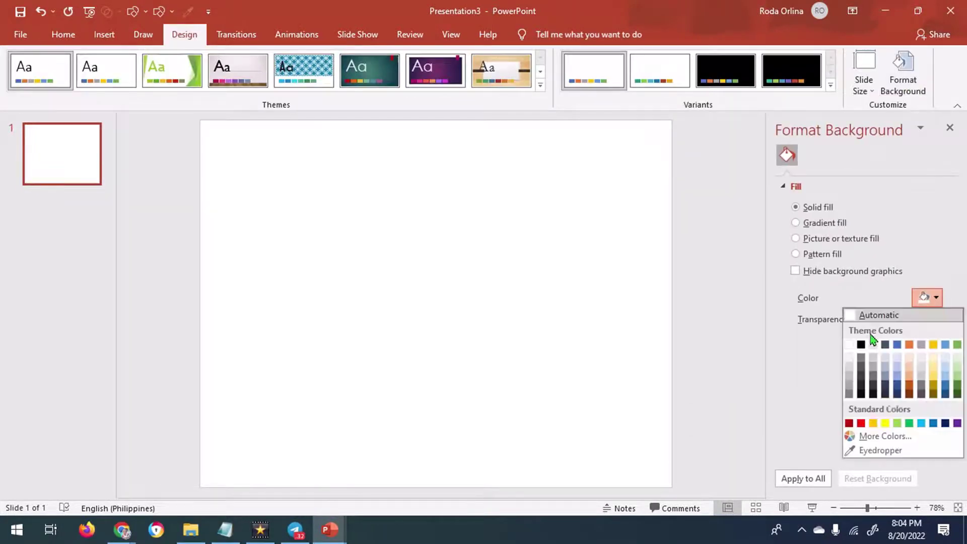
pyautogui.click(921, 424)
pyautogui.write('5')
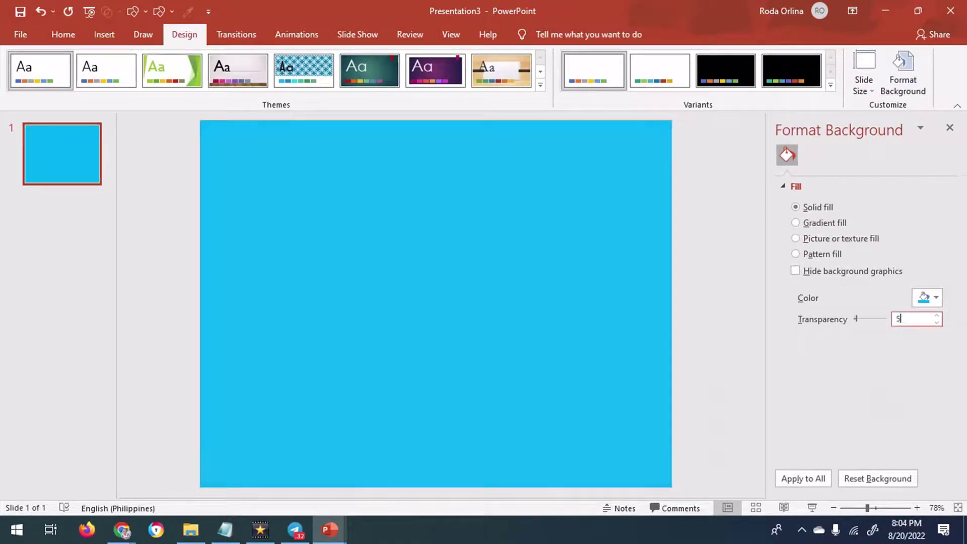
pyautogui.write('0')
pyautogui.press('Return')
pyautogui.click(949, 127)
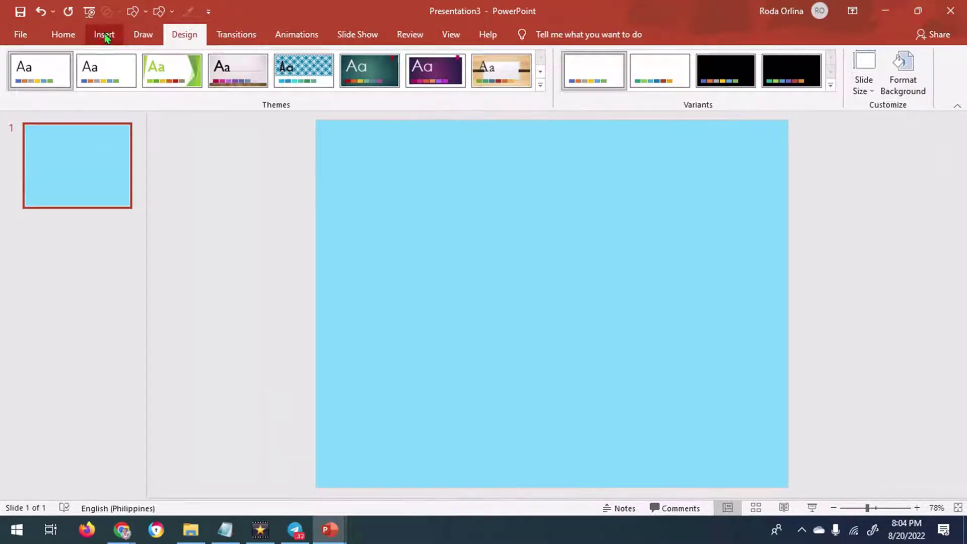
# Start inserting a picture from this device
pyautogui.click(104, 35)
pyautogui.click(104, 70)
pyautogui.click(131, 124)
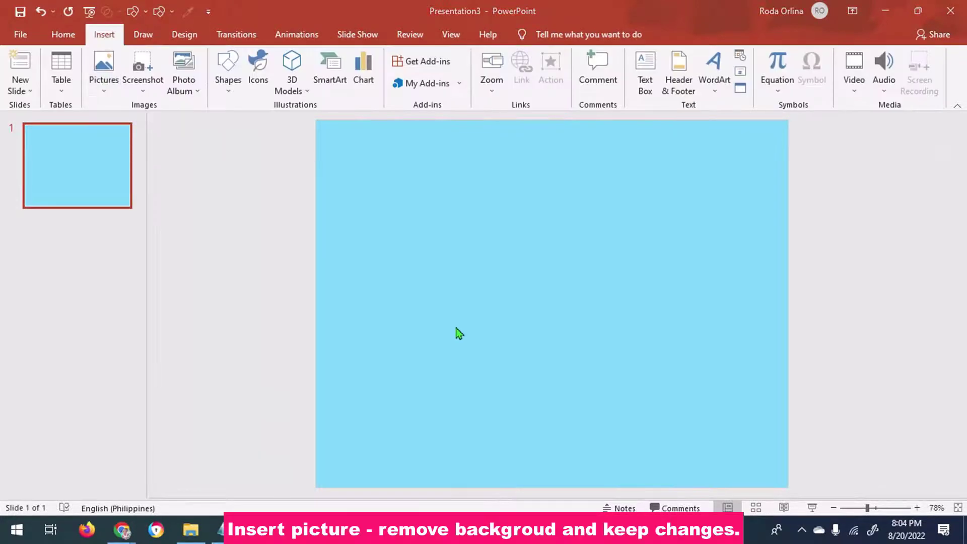
# Insert the 01.jpg watermelon-half picture, enlarge it and shift it left
pyautogui.click(519, 135)
pyautogui.doubleClick(519, 135)
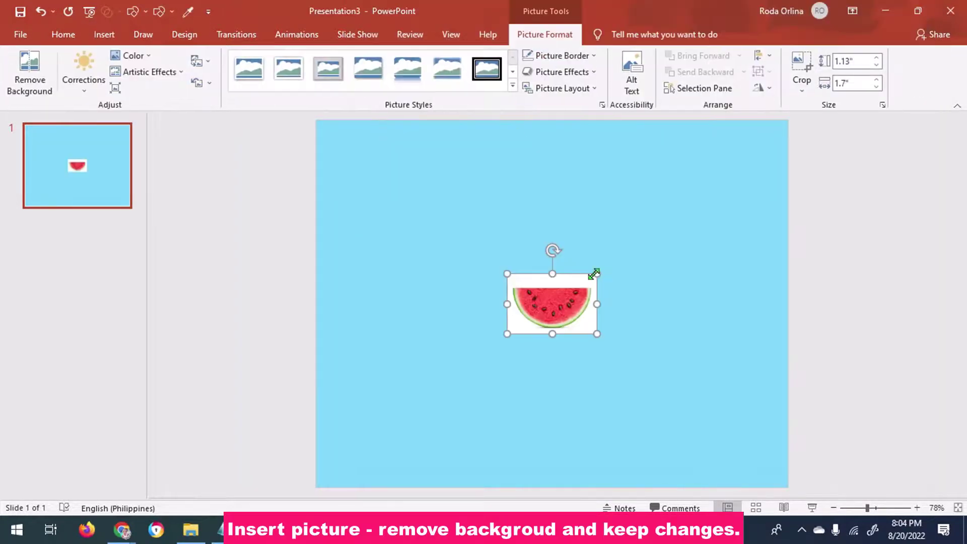
pyautogui.moveTo(594, 274); pyautogui.dragTo(771, 177)
pyautogui.moveTo(660, 278); pyautogui.dragTo(531, 307)
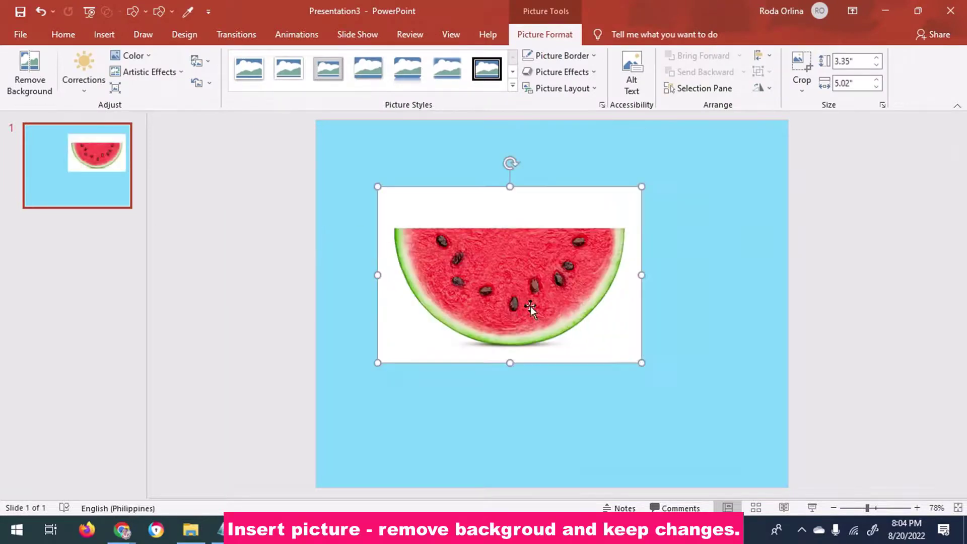
pyautogui.moveTo(641, 362); pyautogui.dragTo(673, 384)
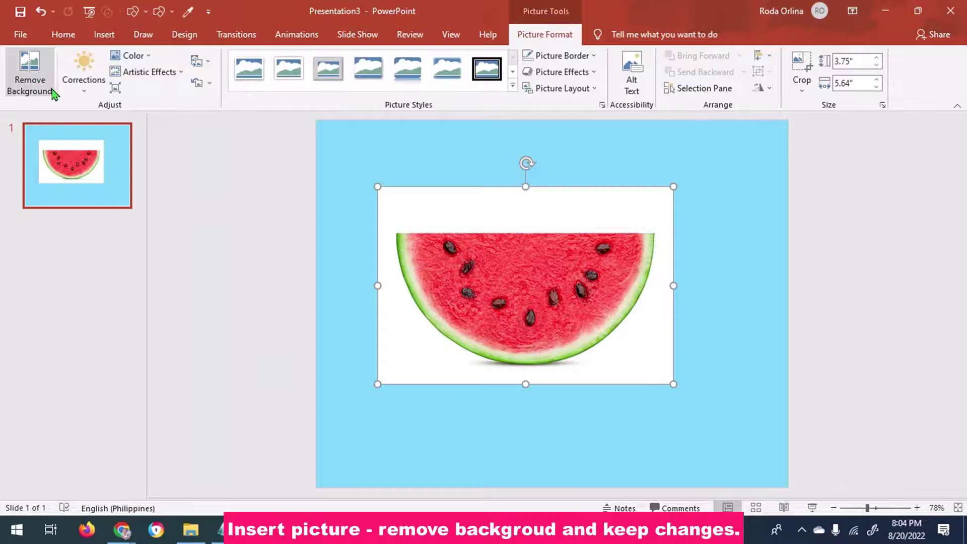
# Remove the picture's white background, marking the left rind edge to keep
pyautogui.click(29, 74)
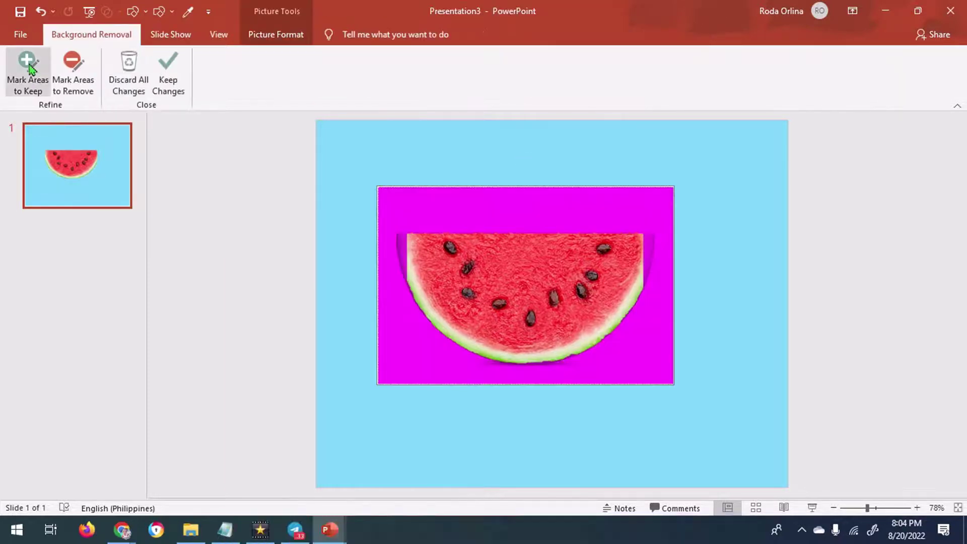
pyautogui.click(28, 73)
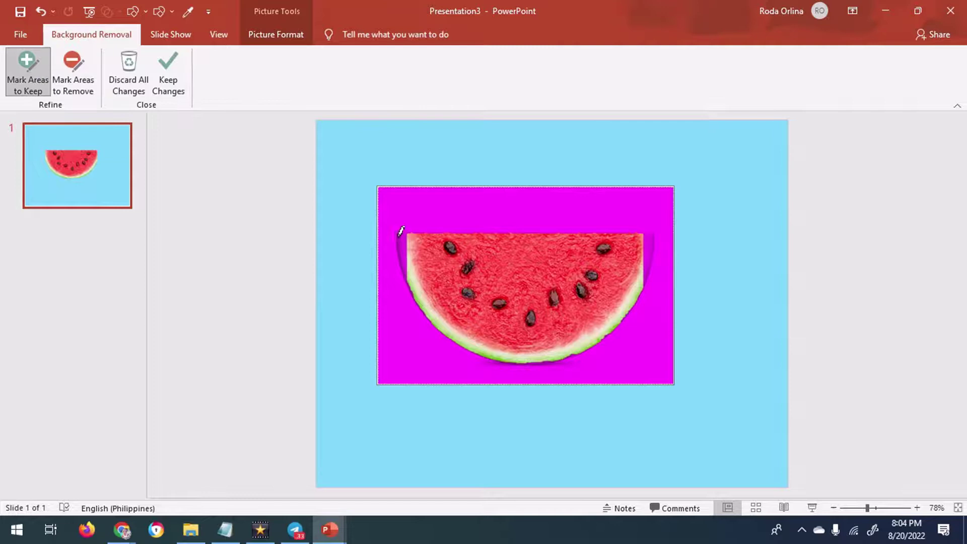
pyautogui.moveTo(420, 272); pyautogui.dragTo(420, 273)
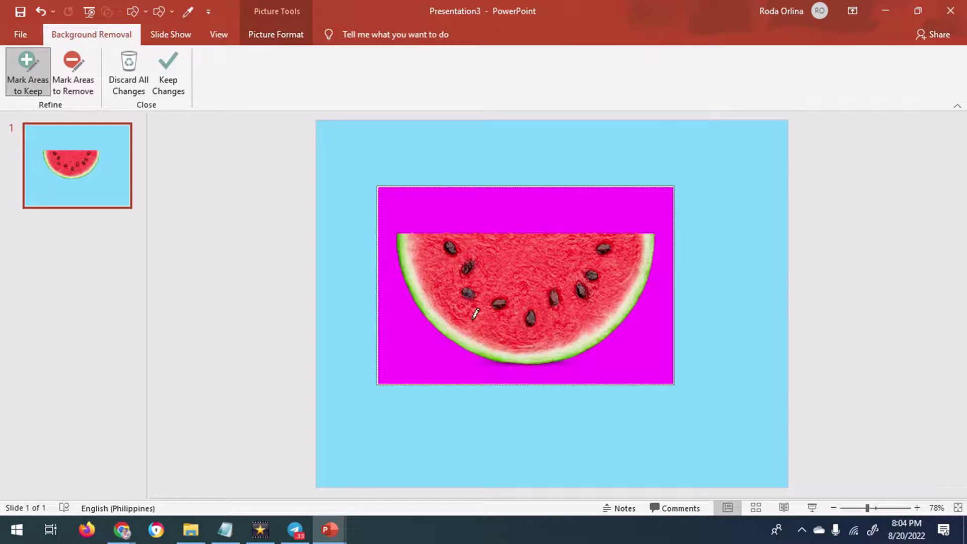
pyautogui.click(168, 75)
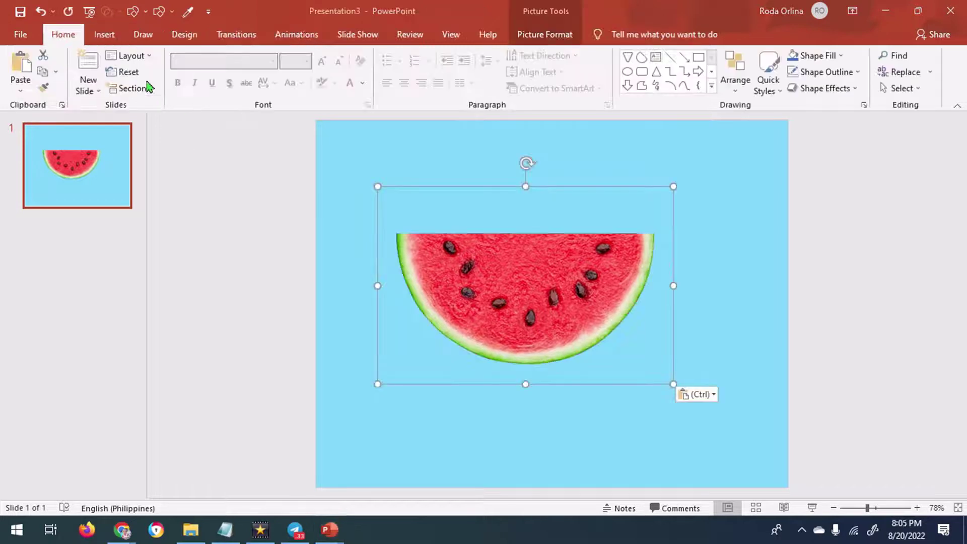
# Draw a Chord shape over the watermelon picture
pyautogui.click(107, 36)
pyautogui.click(228, 90)
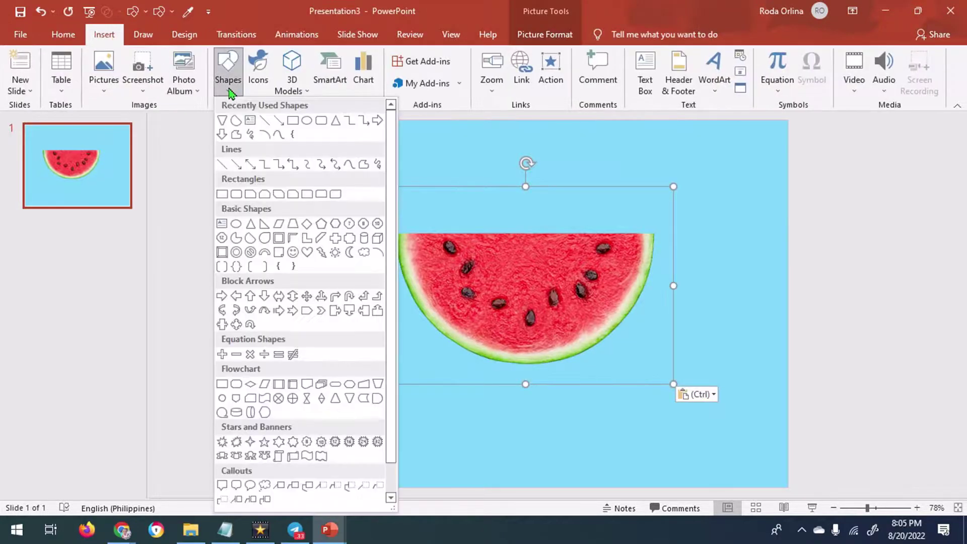
pyautogui.click(252, 240)
pyautogui.click(228, 75)
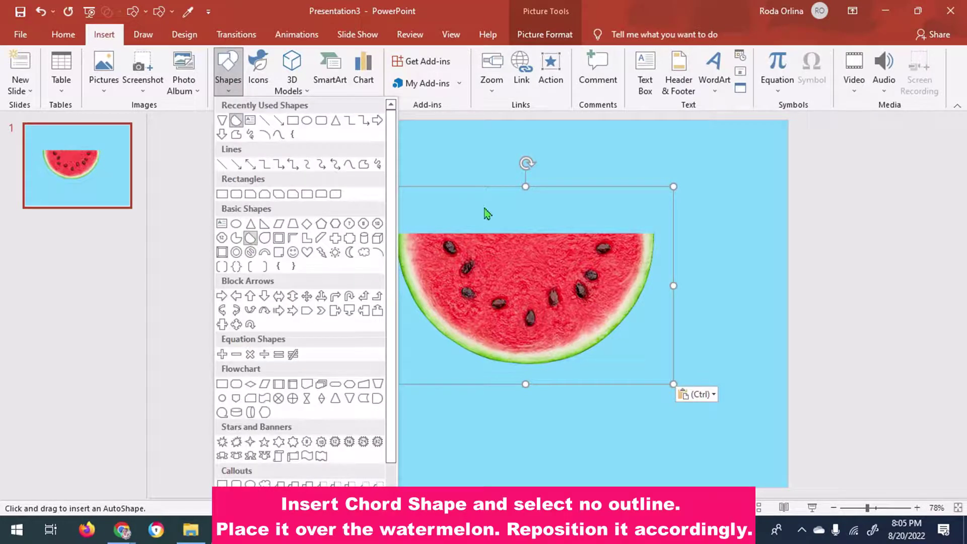
pyautogui.click(251, 244)
pyautogui.moveTo(390, 172)
pyautogui.mouseDown()
pyautogui.moveTo(691, 395)
pyautogui.moveTo(648, 425)
pyautogui.moveTo(638, 414)
pyautogui.mouseUp()
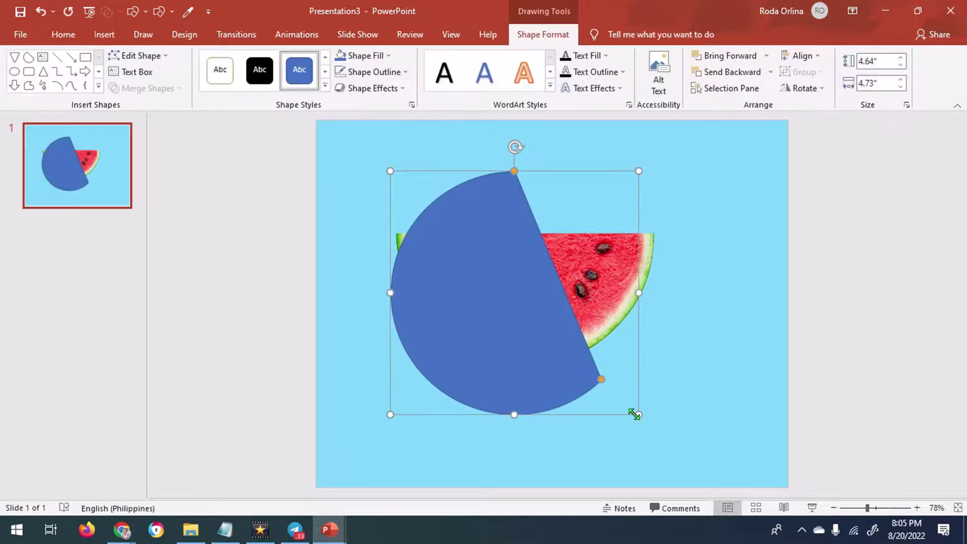
# Remove the chord's outline, rotate it 90° left and level its flat side
pyautogui.click(398, 72)
pyautogui.click(387, 205)
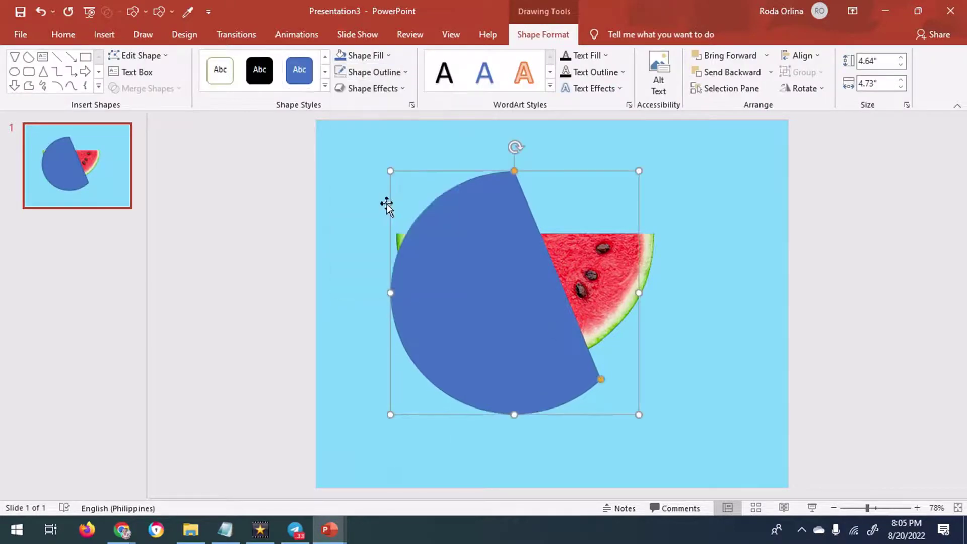
pyautogui.click(805, 88)
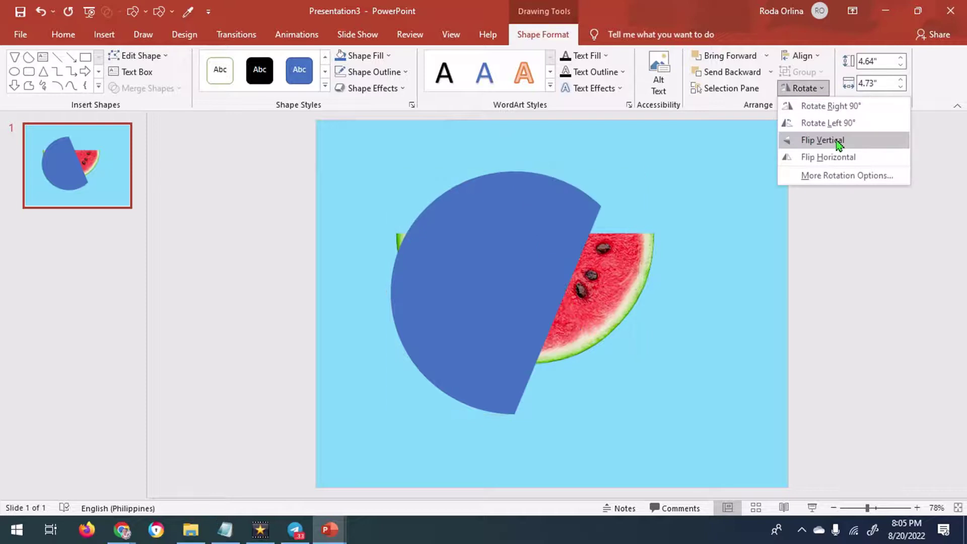
pyautogui.click(825, 125)
pyautogui.moveTo(365, 291)
pyautogui.mouseDown()
pyautogui.moveTo(474, 271)
pyautogui.moveTo(456, 267)
pyautogui.mouseUp()
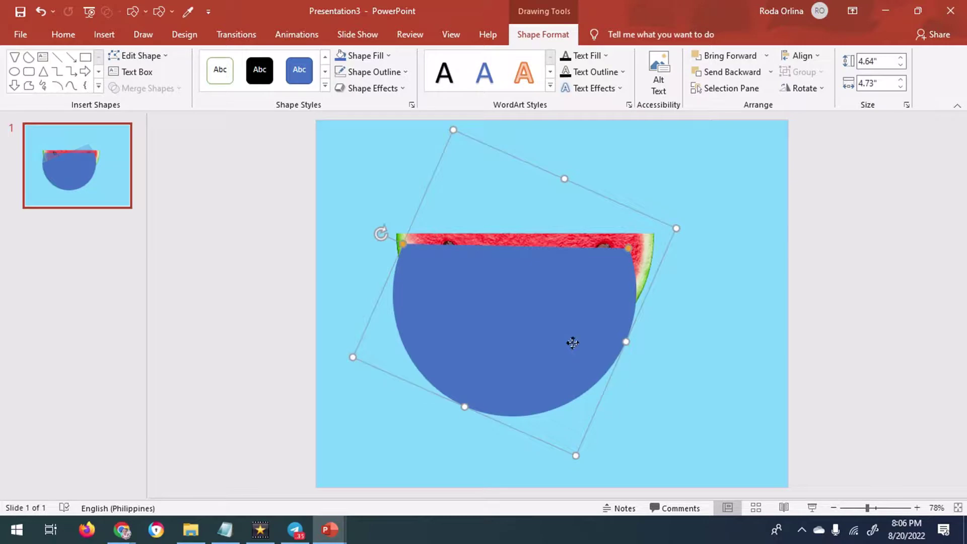
# Set the chord's fill to 32% transparency and position it over the watermelon flesh
pyautogui.moveTo(566, 346); pyautogui.dragTo(551, 302)
pyautogui.rightClick(552, 302)
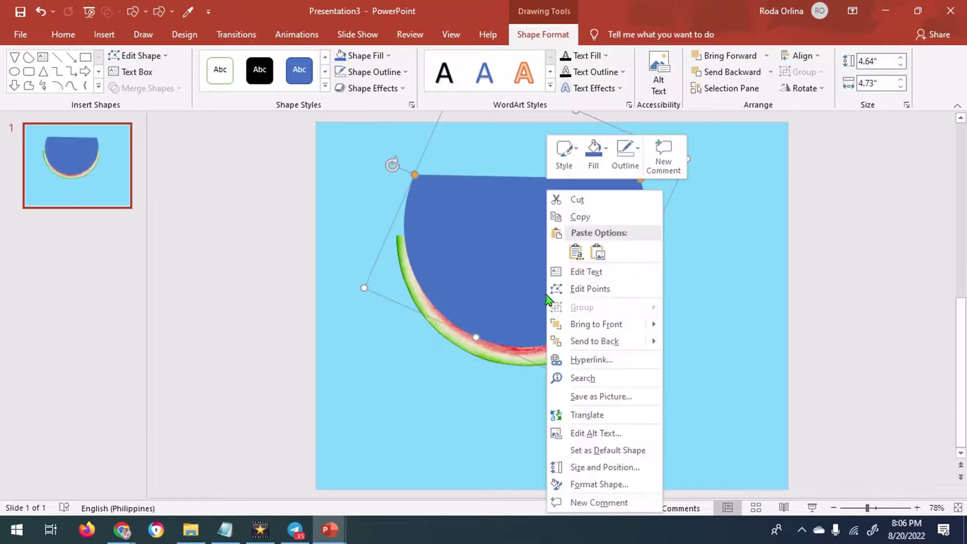
pyautogui.click(593, 483)
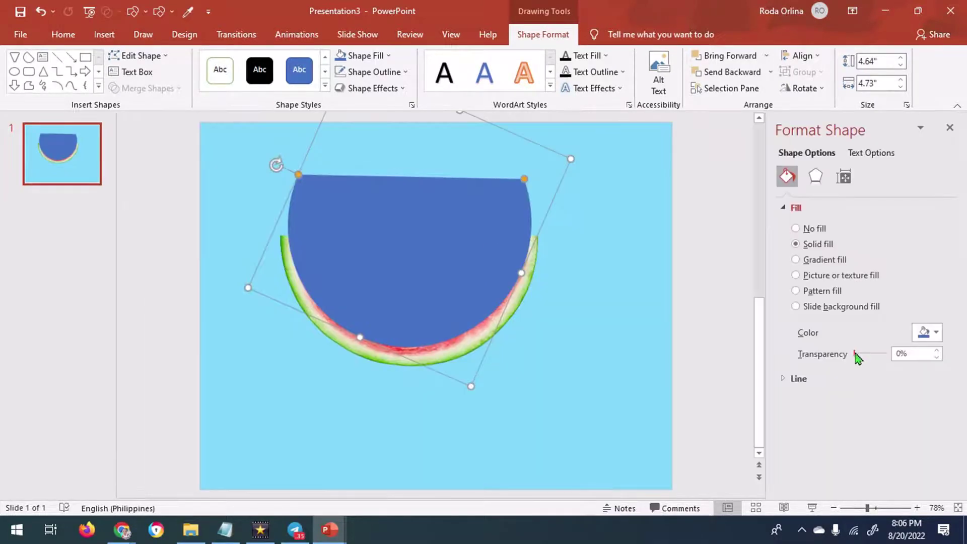
pyautogui.moveTo(857, 358); pyautogui.dragTo(870, 358)
pyautogui.moveTo(438, 268); pyautogui.dragTo(441, 275)
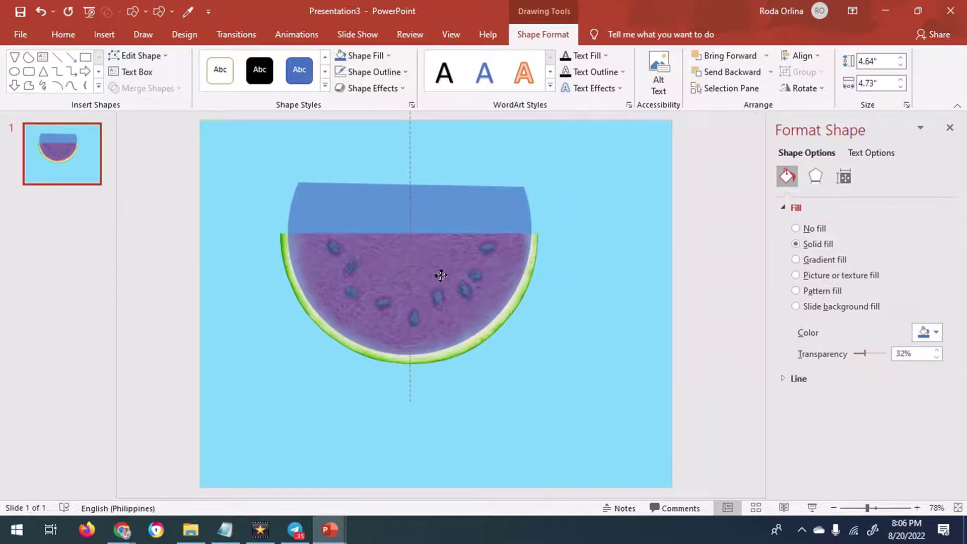
pyautogui.moveTo(441, 275); pyautogui.dragTo(441, 276)
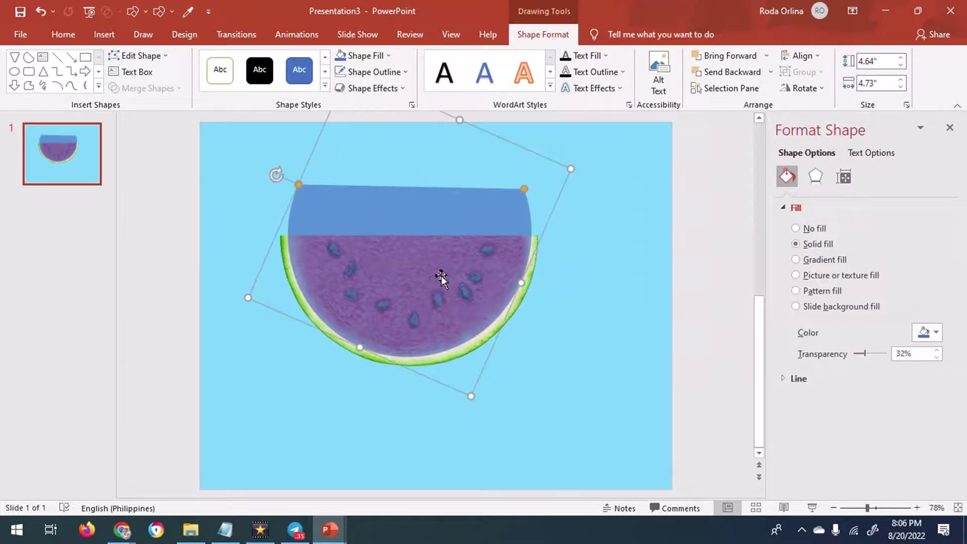
# Draw an outline-free rectangle across the top part of the chord
pyautogui.click(610, 306)
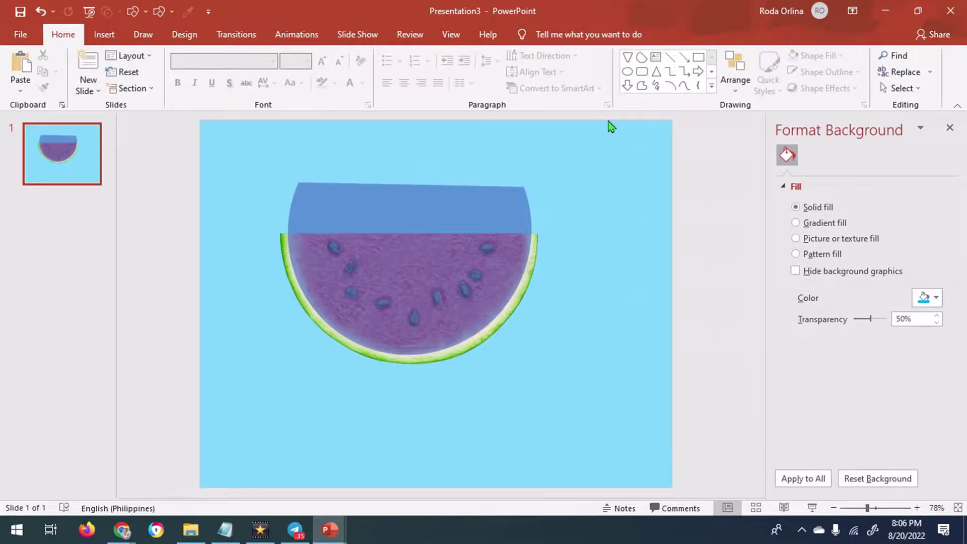
pyautogui.click(104, 34)
pyautogui.click(228, 80)
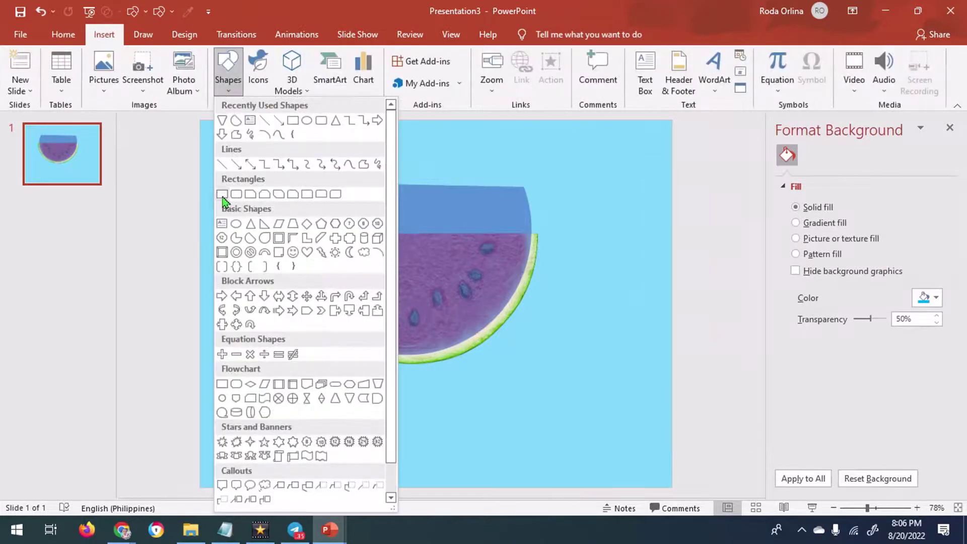
pyautogui.click(222, 194)
pyautogui.moveTo(223, 140); pyautogui.dragTo(583, 232)
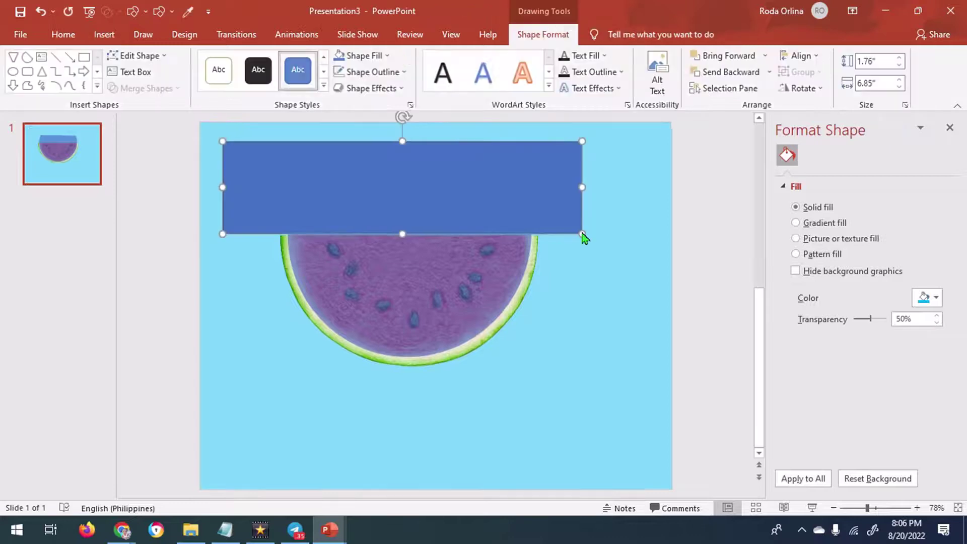
pyautogui.click(375, 71)
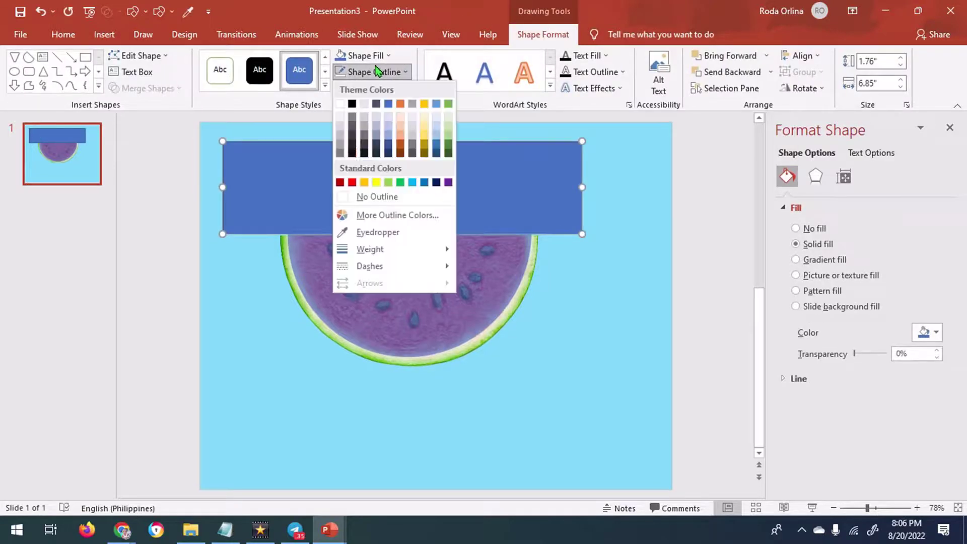
pyautogui.click(358, 197)
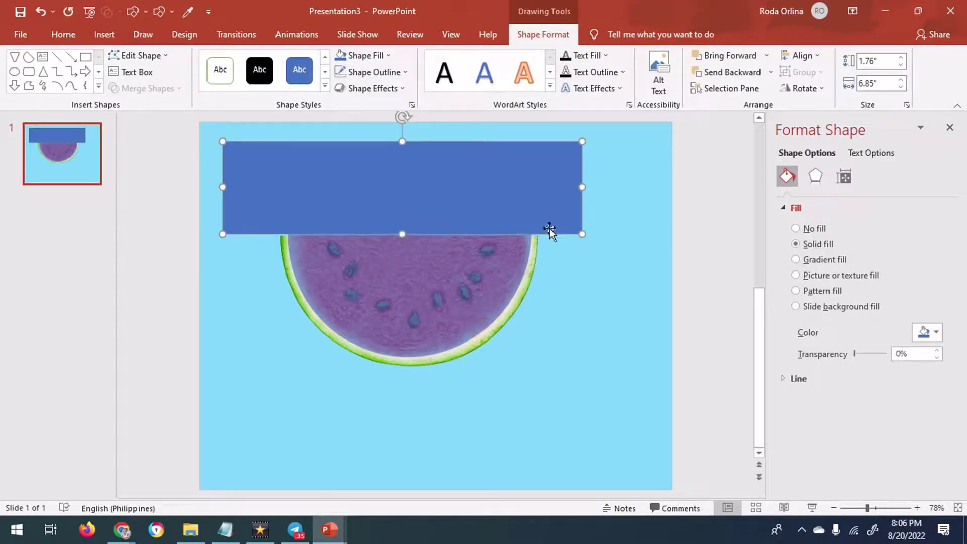
pyautogui.press('Down')
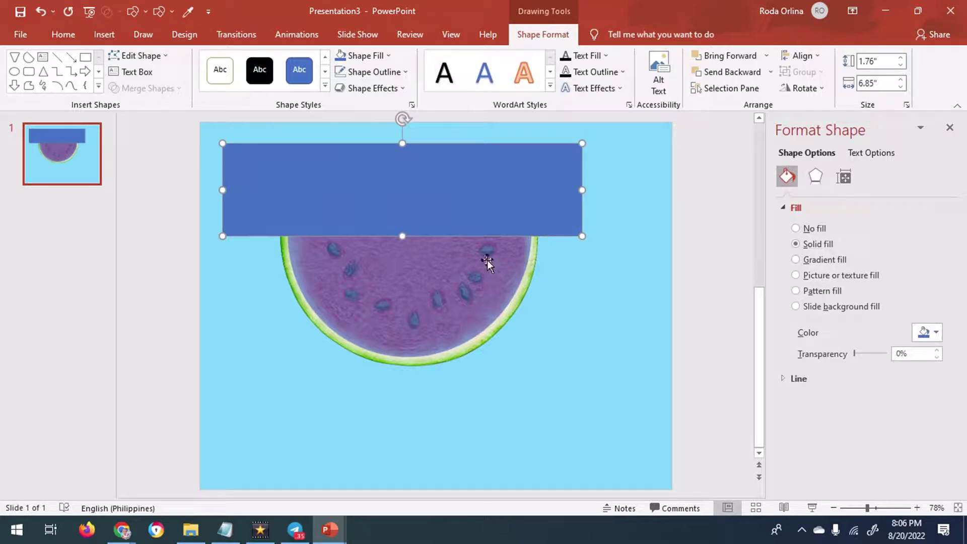
# Subtract the rectangle from the chord and reposition the trimmed shape over the watermelon
pyautogui.click(471, 270)
pyautogui.keyDown('shift'); pyautogui.click(484, 208); pyautogui.keyUp('shift')
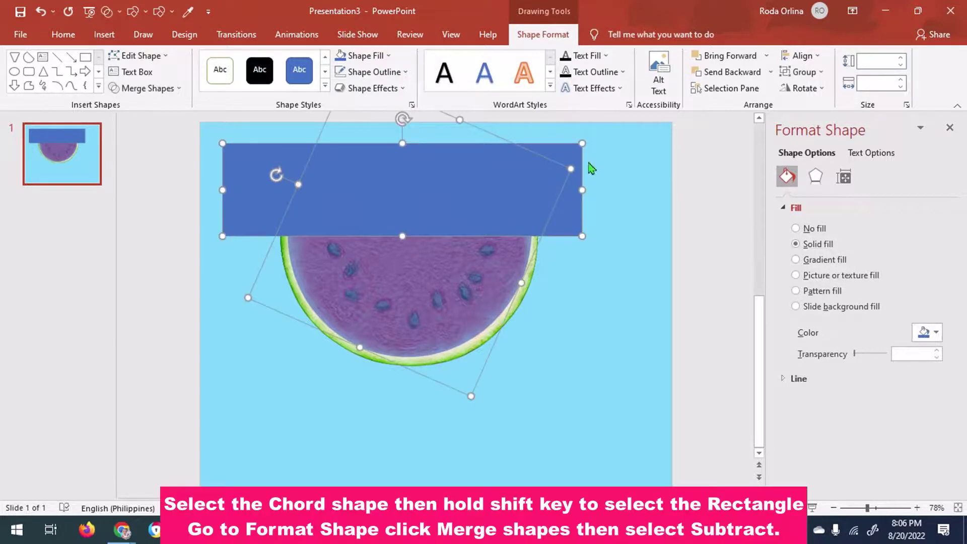
pyautogui.click(146, 88)
pyautogui.click(145, 175)
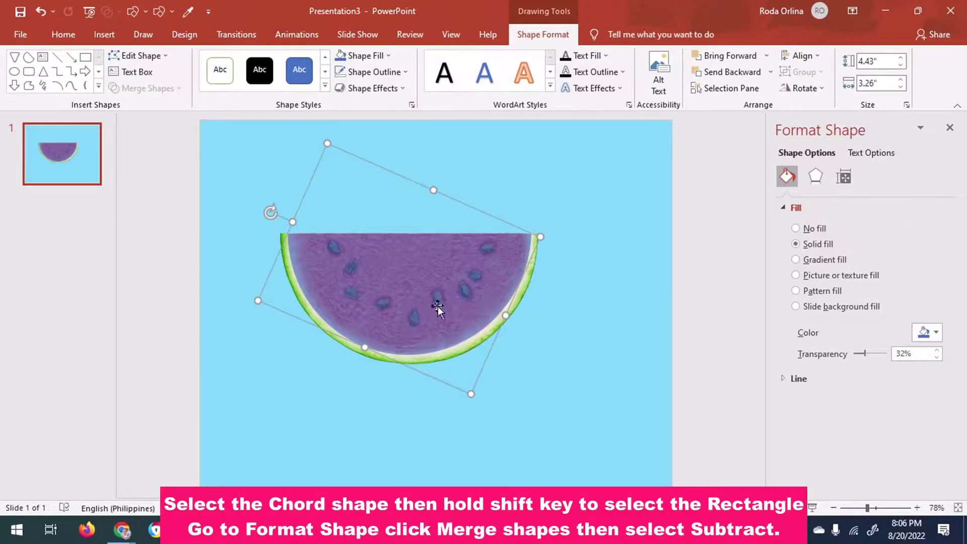
pyautogui.moveTo(407, 316); pyautogui.dragTo(430, 291)
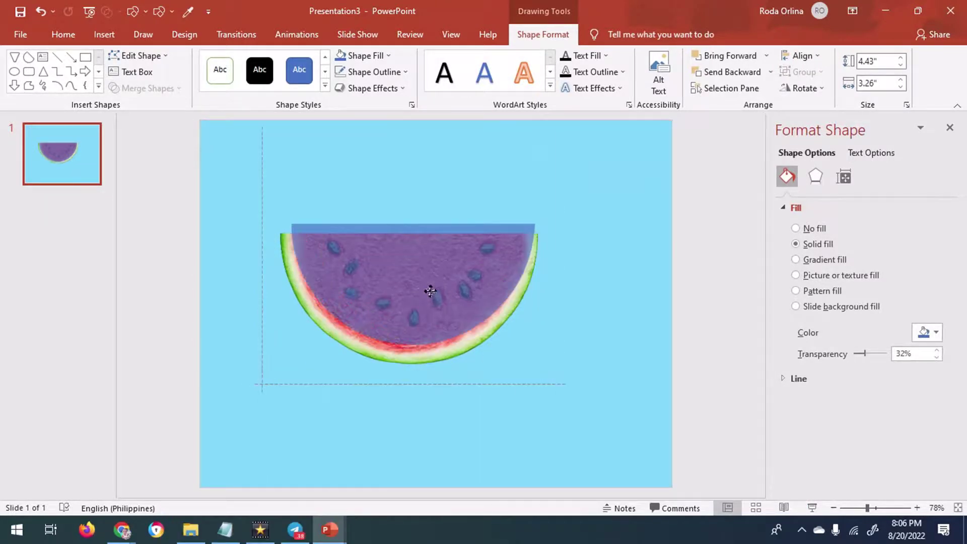
pyautogui.click(104, 36)
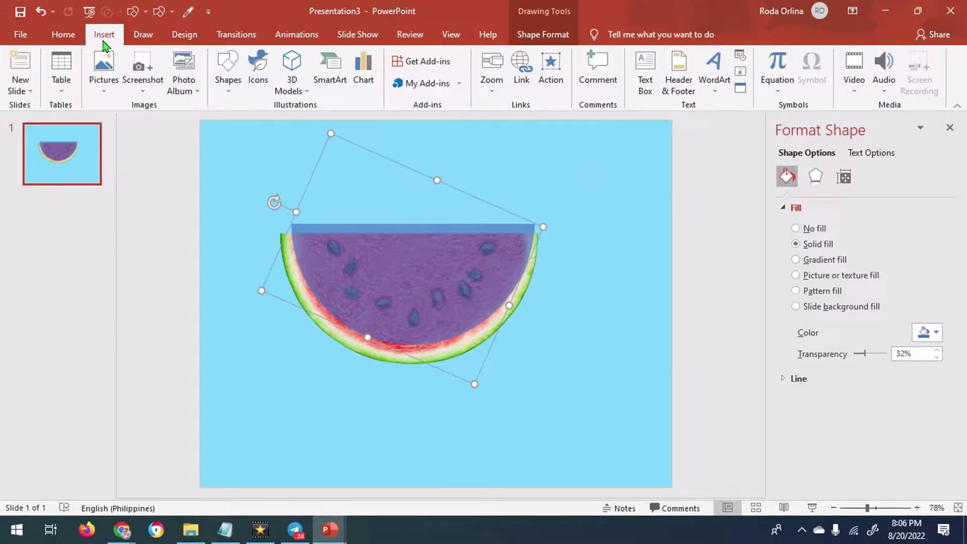
# Insert the 2.png water picture and move it to the right
pyautogui.click(104, 83)
pyautogui.click(117, 126)
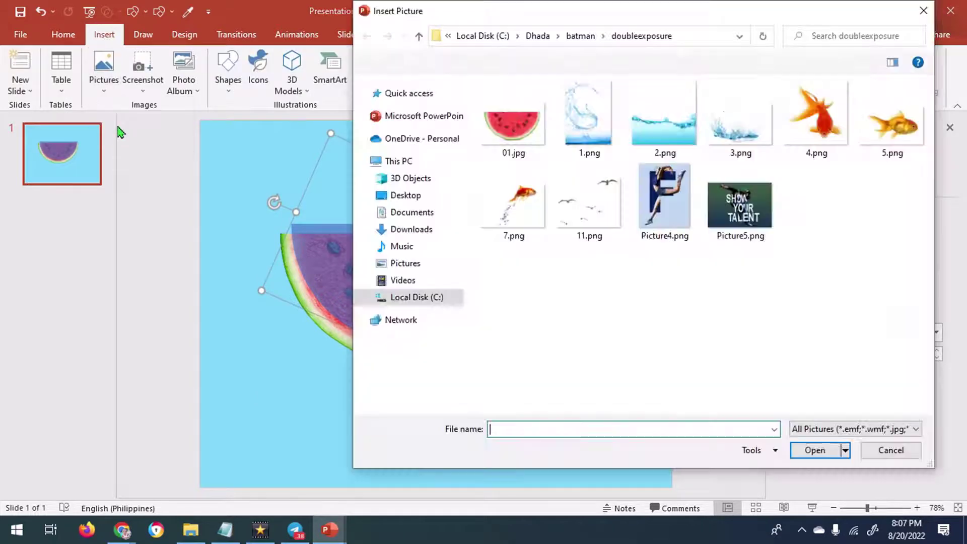
pyautogui.click(651, 135)
pyautogui.click(815, 451)
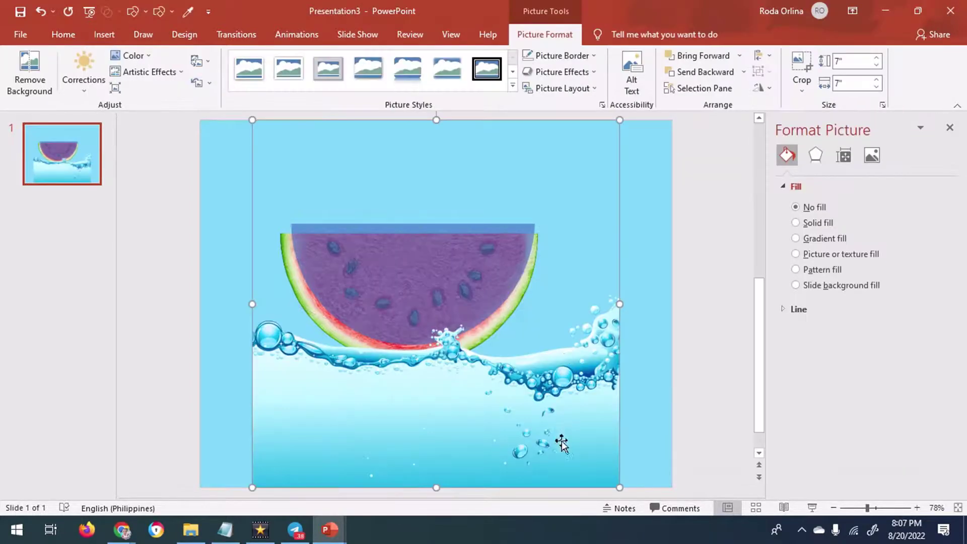
pyautogui.moveTo(560, 442); pyautogui.dragTo(613, 442)
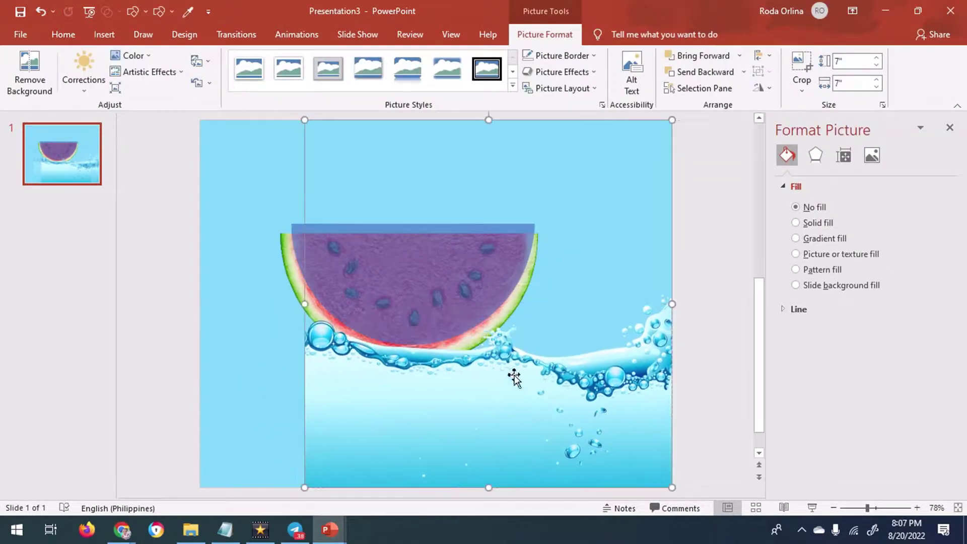
# Send the uncropped water picture behind the watermelon and drag the semicircle into the water
pyautogui.click(803, 63)
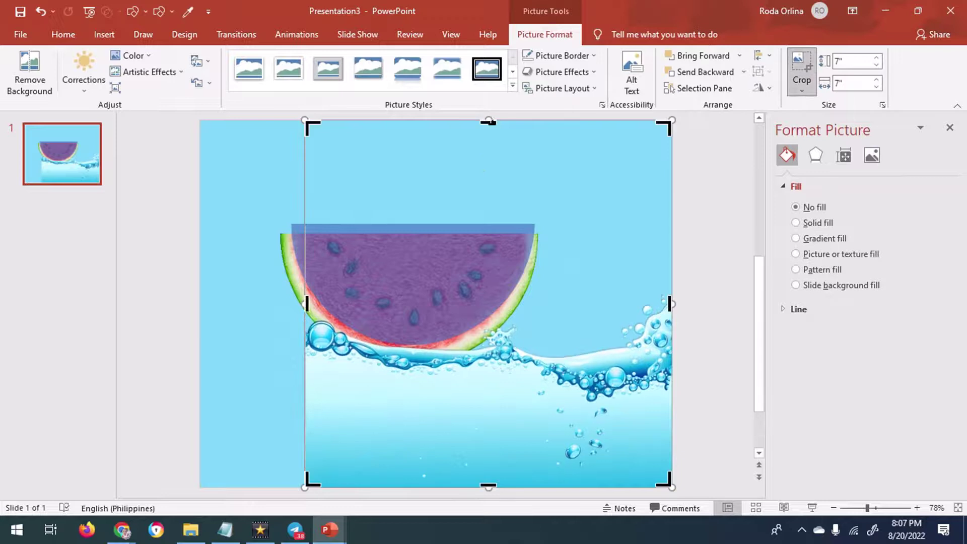
pyautogui.moveTo(488, 121); pyautogui.dragTo(484, 278)
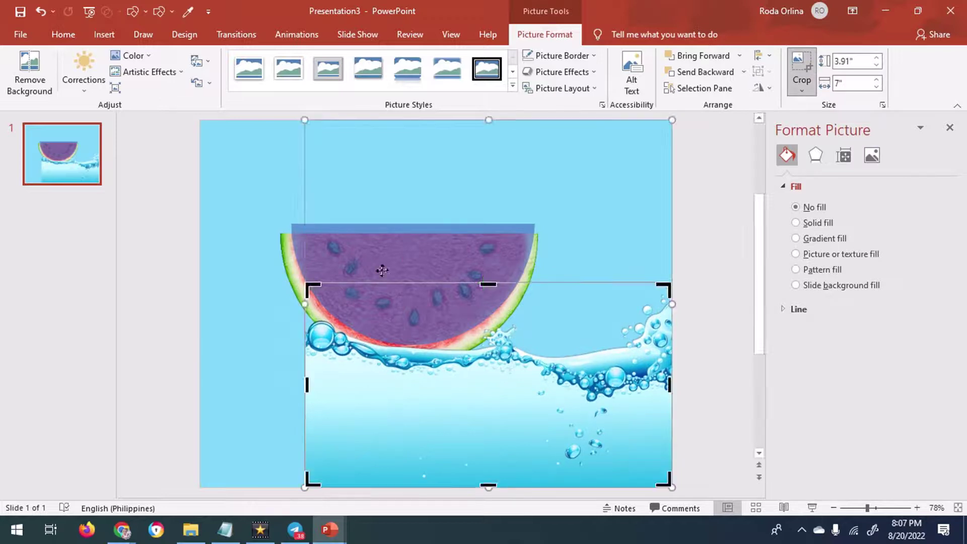
pyautogui.click(261, 209)
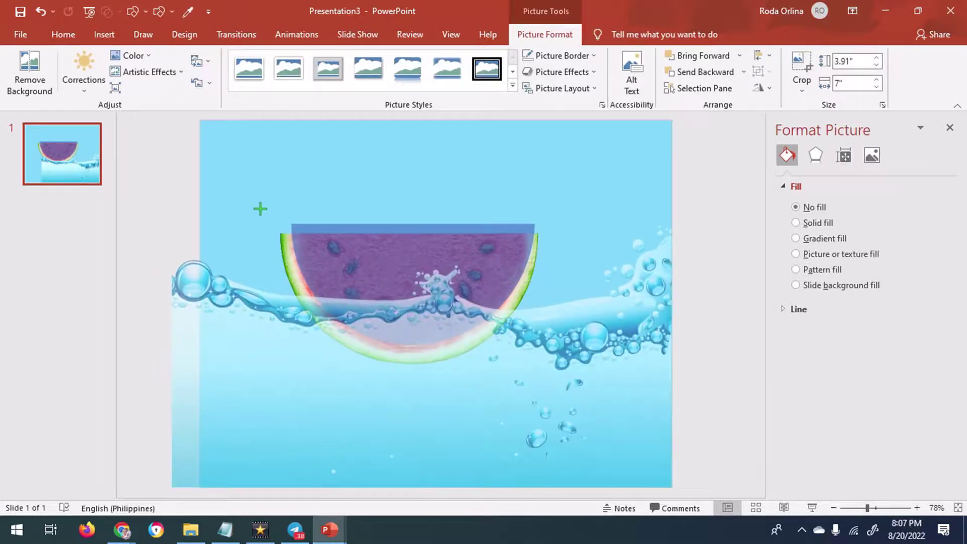
pyautogui.hotkey('ctrl', 'z')
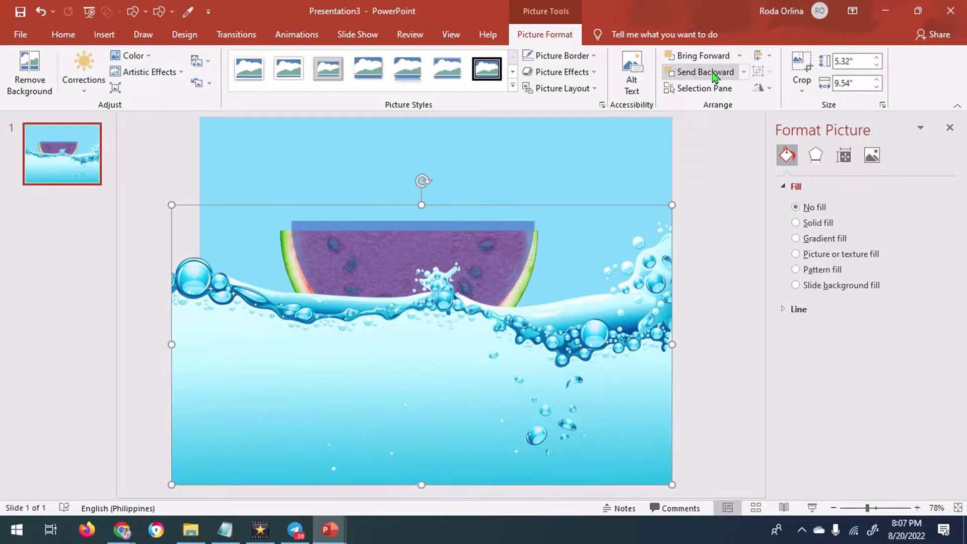
pyautogui.click(705, 72)
pyautogui.moveTo(432, 266)
pyautogui.mouseDown()
pyautogui.moveTo(542, 401)
pyautogui.moveTo(508, 398)
pyautogui.moveTo(552, 389)
pyautogui.mouseUp()
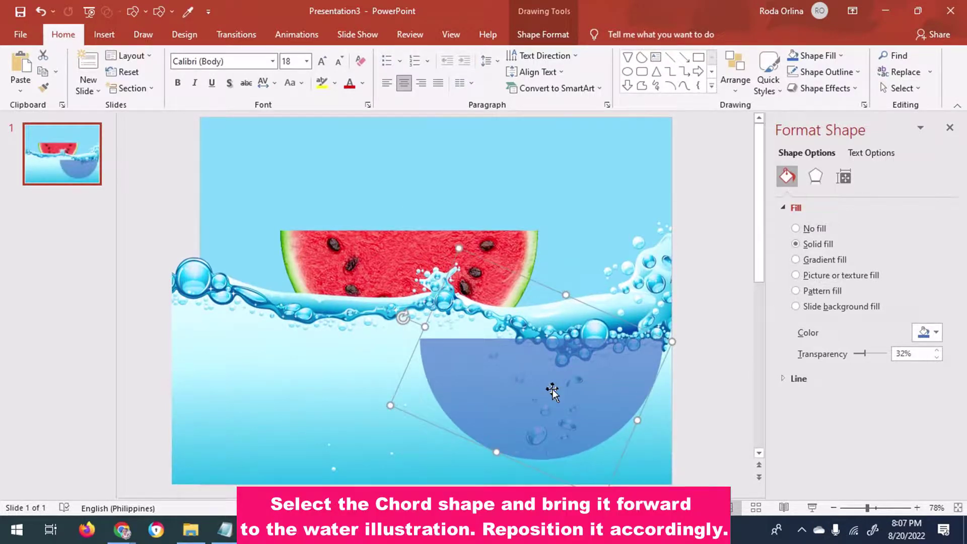
# Intersect the water picture with the semicircle and set the result onto the watermelon slice
pyautogui.click(297, 330)
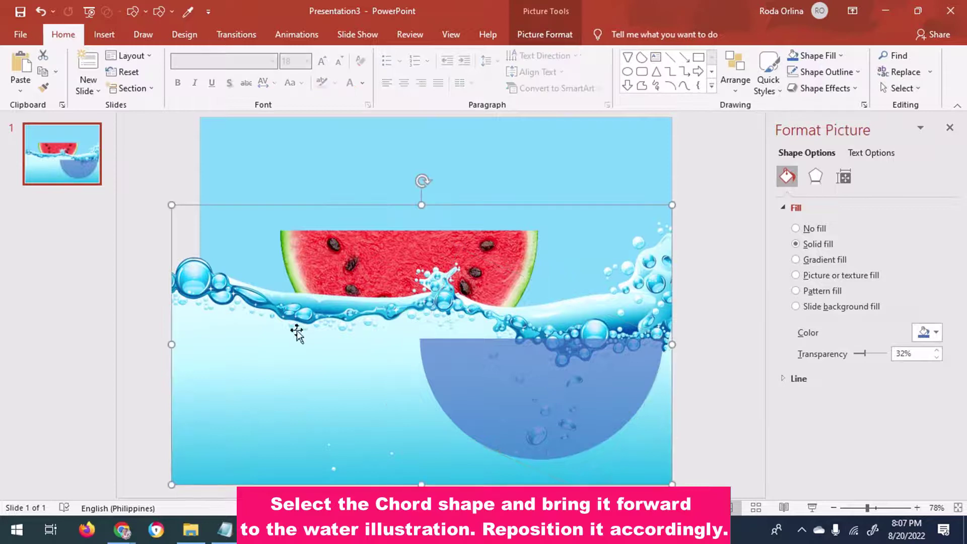
pyautogui.keyDown('shift'); pyautogui.click(594, 409); pyautogui.keyUp('shift')
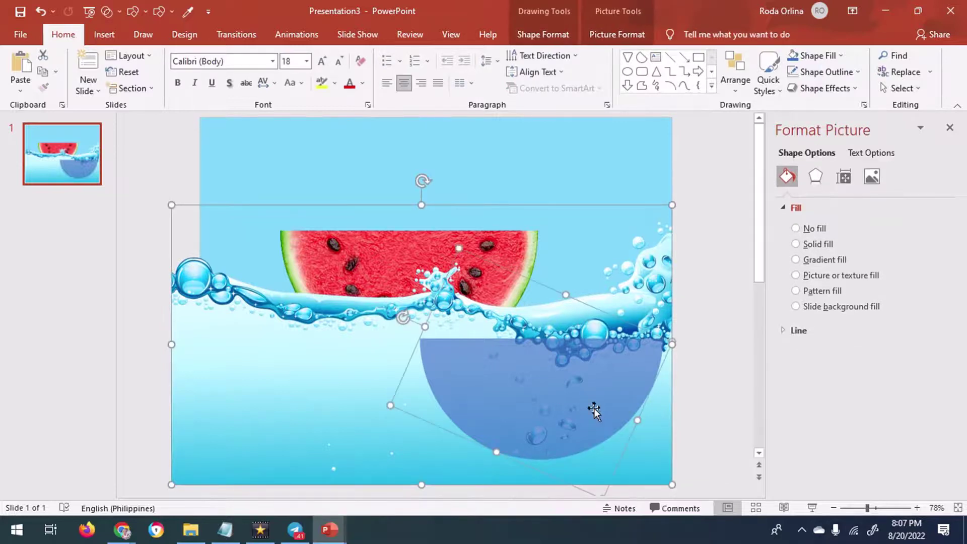
pyautogui.click(549, 35)
pyautogui.click(167, 89)
pyautogui.click(151, 157)
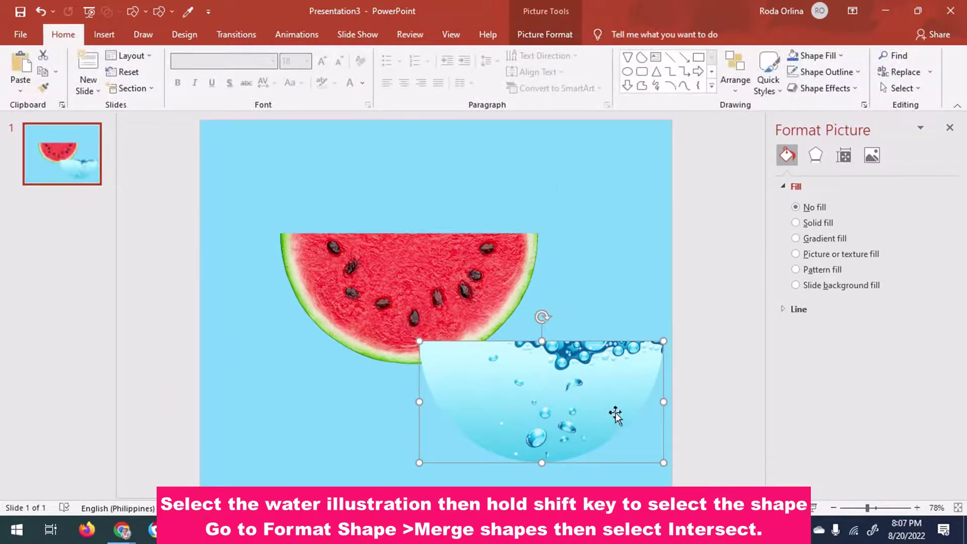
pyautogui.moveTo(617, 416); pyautogui.dragTo(503, 310)
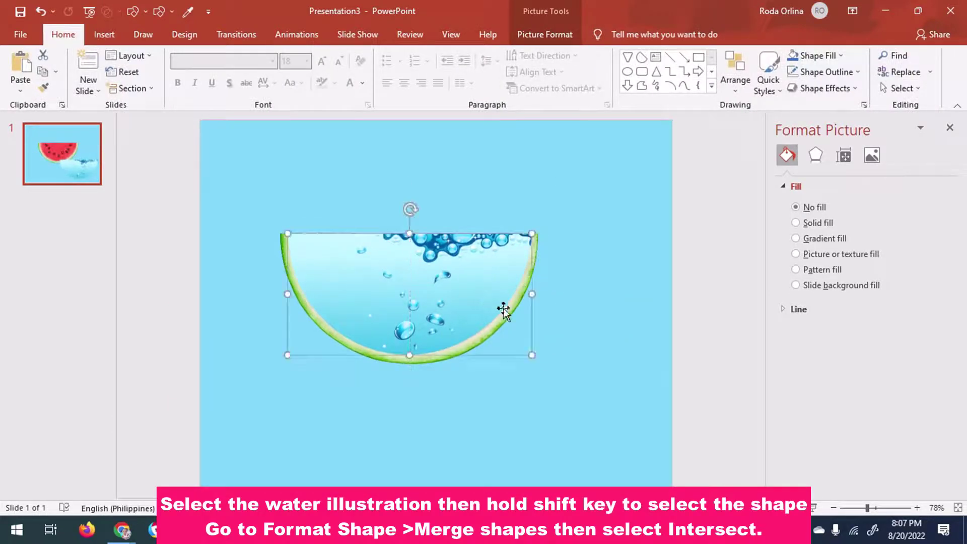
pyautogui.click(628, 320)
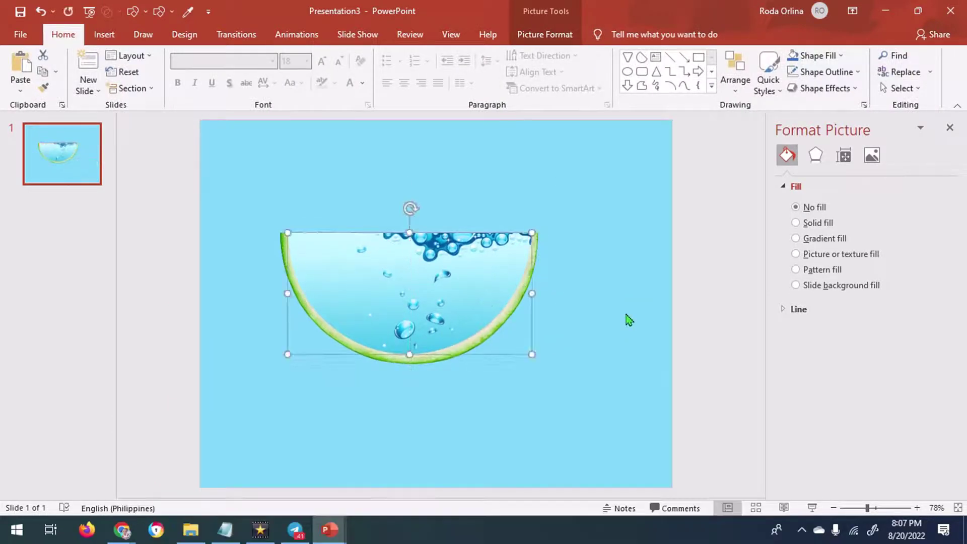
# Boost the watermelon slice's saturation and give it a cooler colour tone
pyautogui.click(488, 294)
pyautogui.moveTo(449, 296); pyautogui.dragTo(597, 288)
pyautogui.click(361, 320)
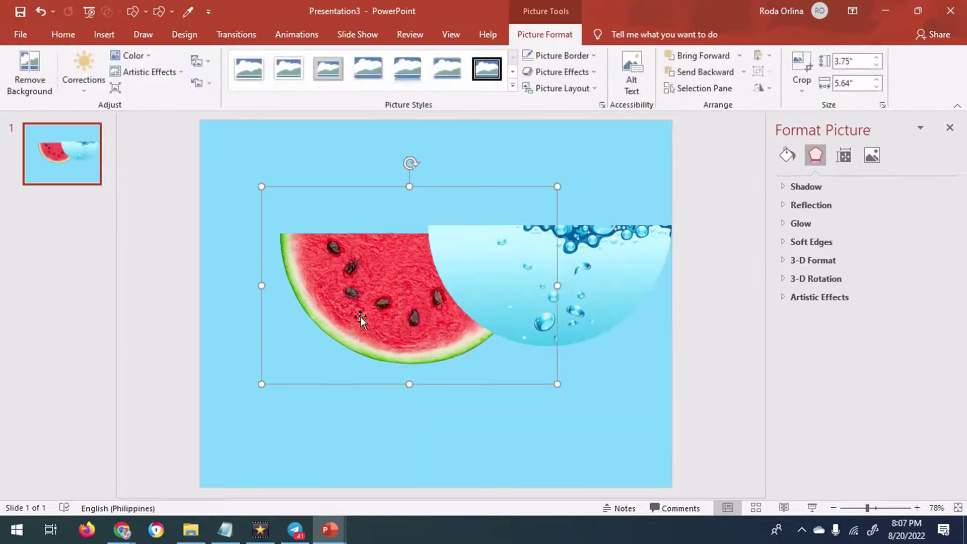
pyautogui.click(144, 57)
pyautogui.click(439, 106)
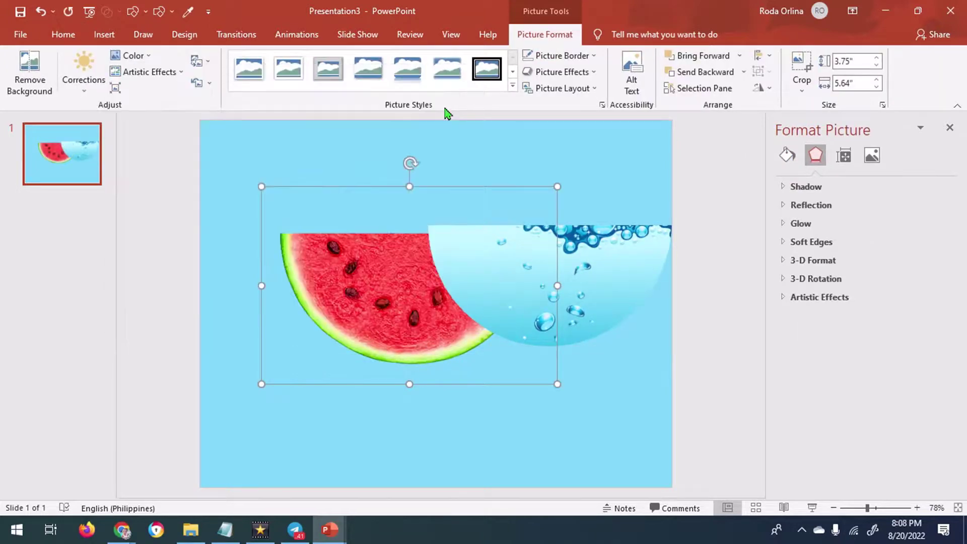
pyautogui.click(132, 56)
pyautogui.click(168, 164)
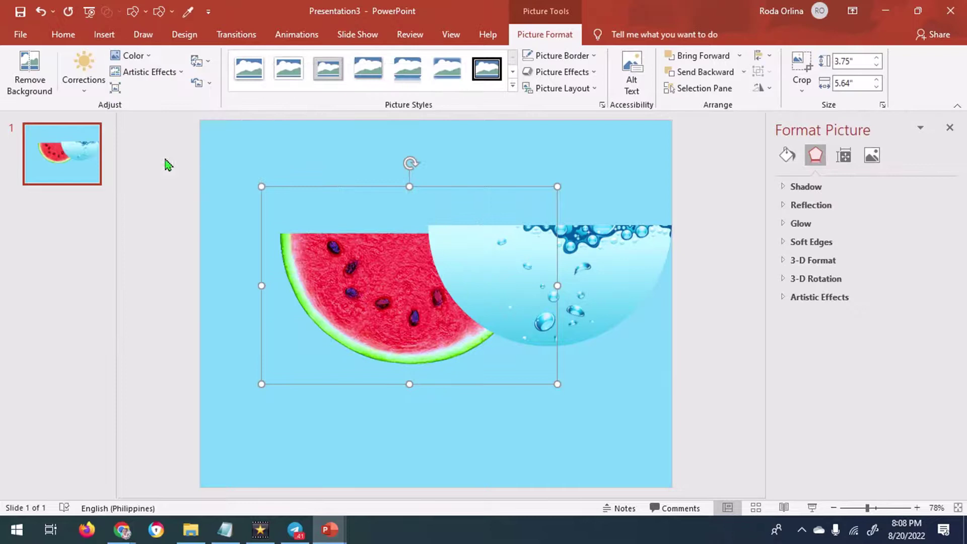
pyautogui.moveTo(637, 295); pyautogui.dragTo(480, 278)
# Recolour the water-filled half with a greener colour tone
pyautogui.press('Escape')
pyautogui.click(454, 277)
pyautogui.press('Escape')
pyautogui.click(432, 317)
pyautogui.click(412, 361)
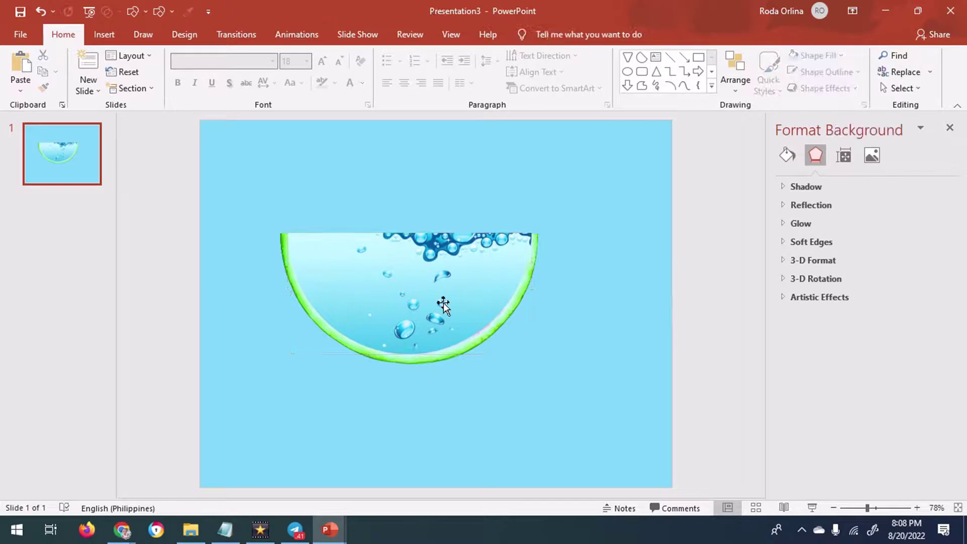
pyautogui.doubleClick(443, 302)
pyautogui.click(132, 57)
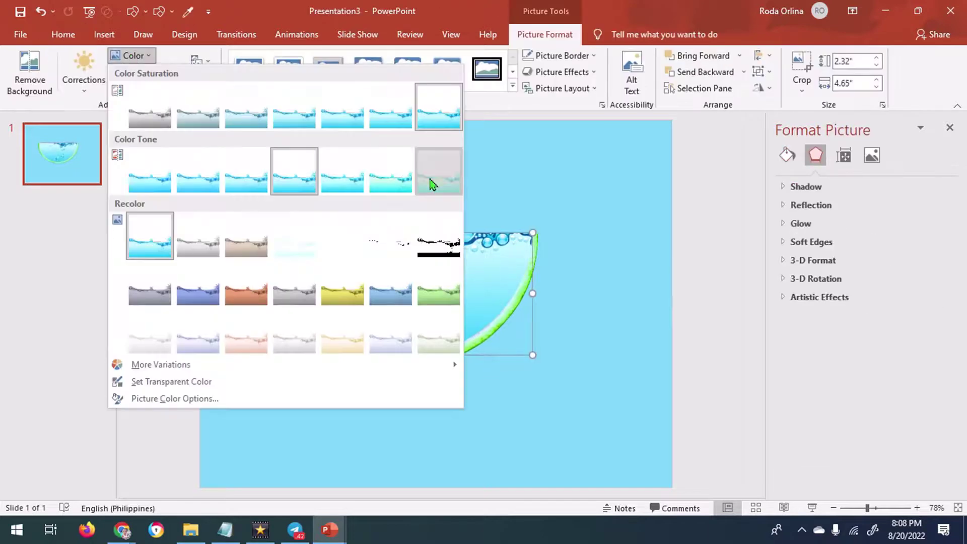
pyautogui.click(432, 183)
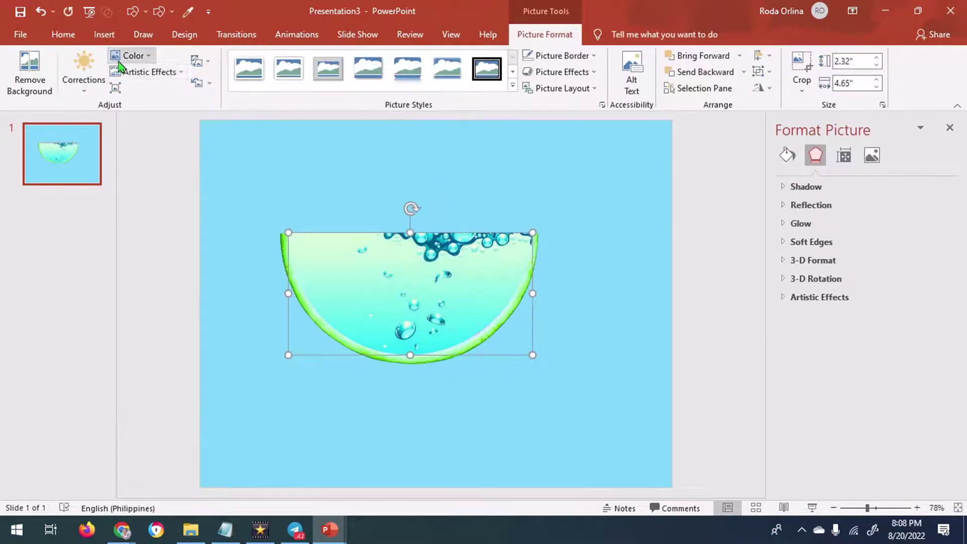
pyautogui.click(132, 55)
pyautogui.click(384, 192)
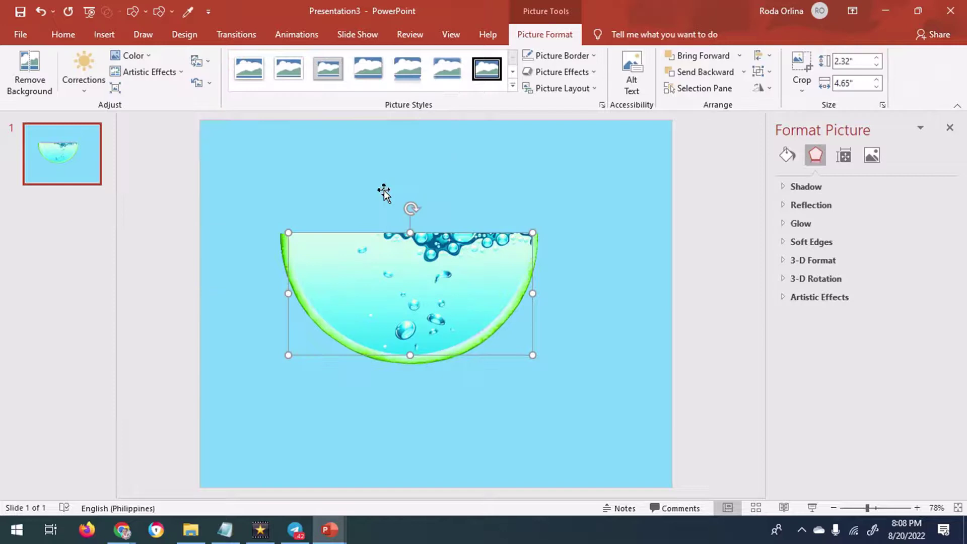
# Apply a brighter, higher-contrast Brightness/Contrast preset to the water half
pyautogui.click(83, 75)
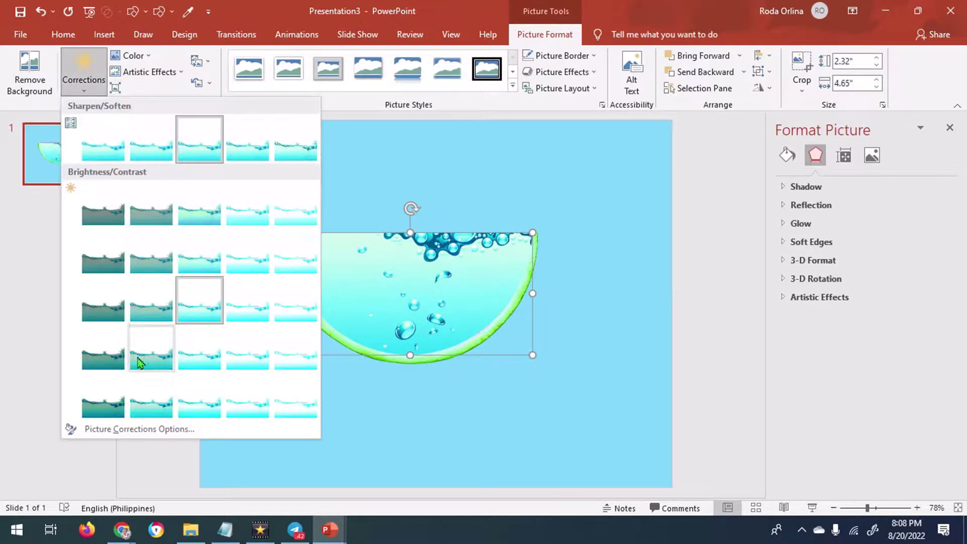
pyautogui.click(204, 411)
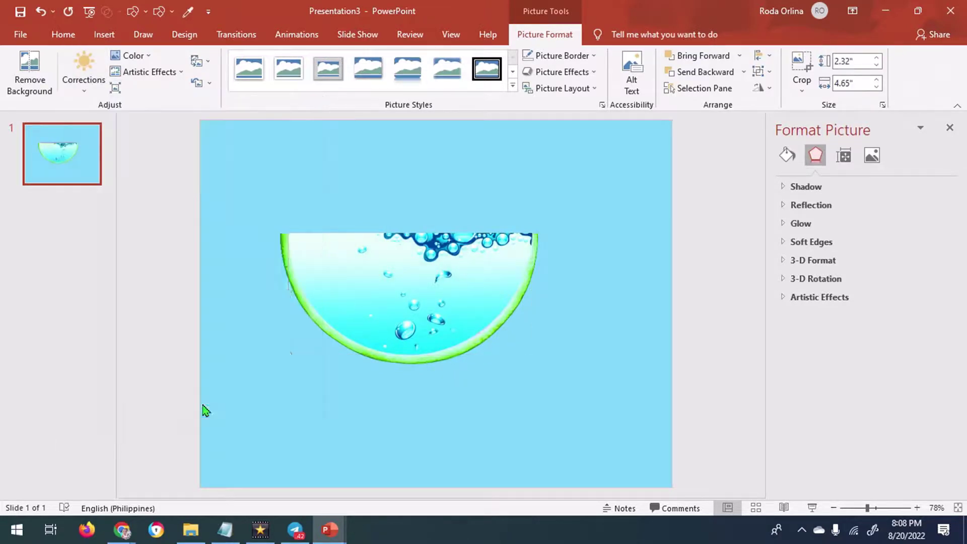
pyautogui.click(583, 357)
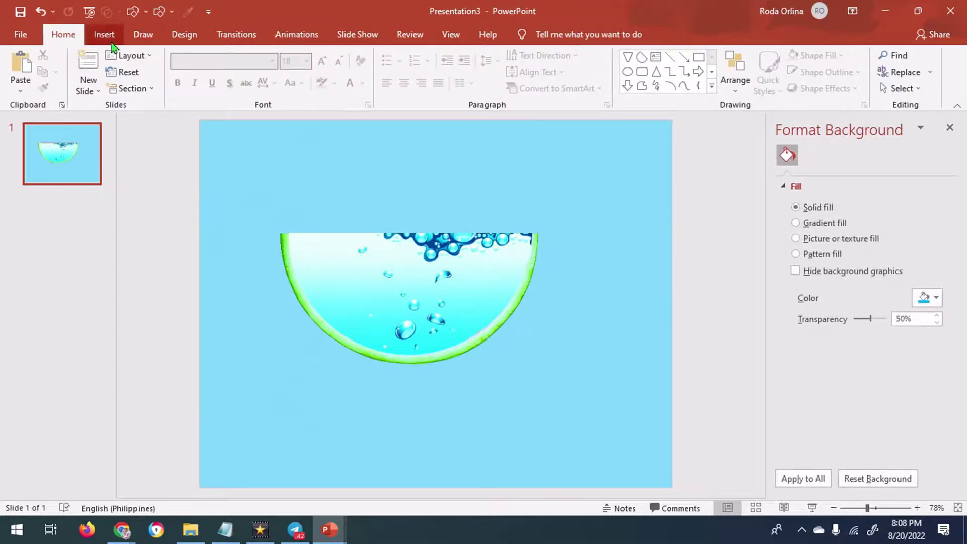
# Insert the 2.png water splash picture and move it down to the slide's lower right edge
pyautogui.click(104, 34)
pyautogui.click(104, 68)
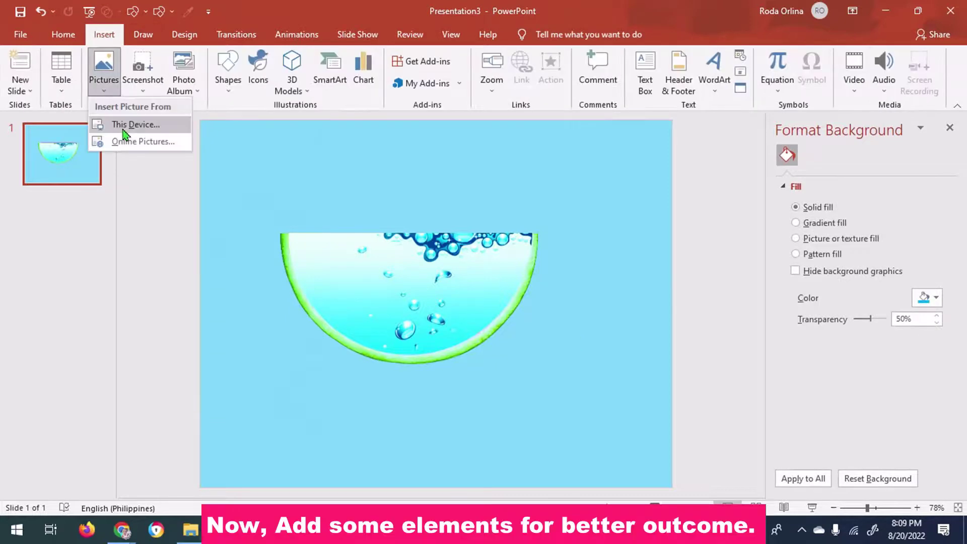
pyautogui.click(124, 130)
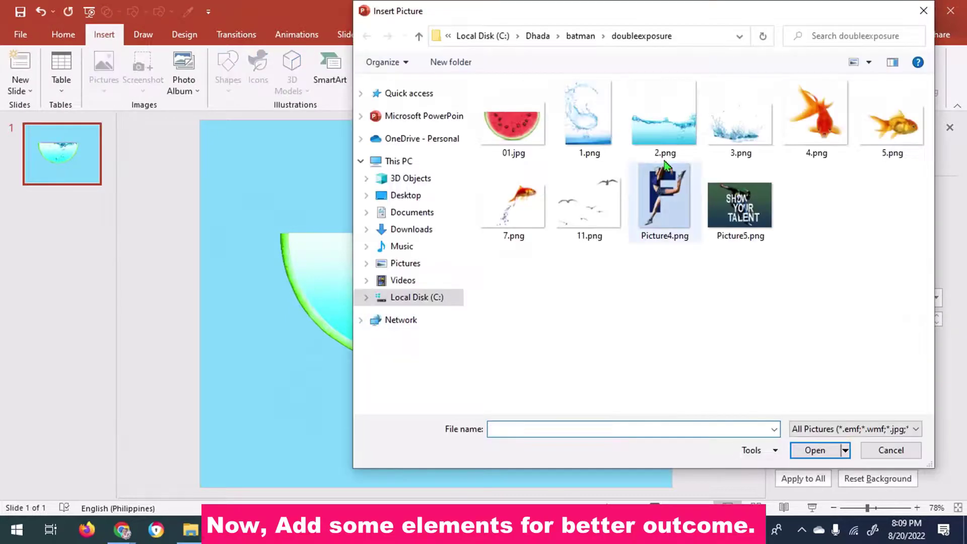
pyautogui.doubleClick(670, 125)
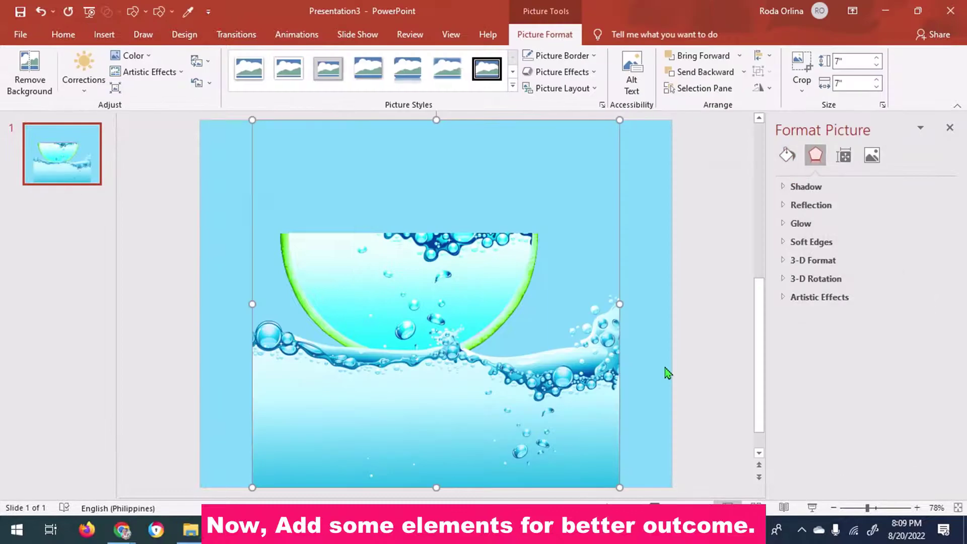
pyautogui.keyDown('ctrl'); pyautogui.scroll(-2, 665, 373); pyautogui.keyUp('ctrl')
pyautogui.moveTo(574, 402); pyautogui.dragTo(609, 394)
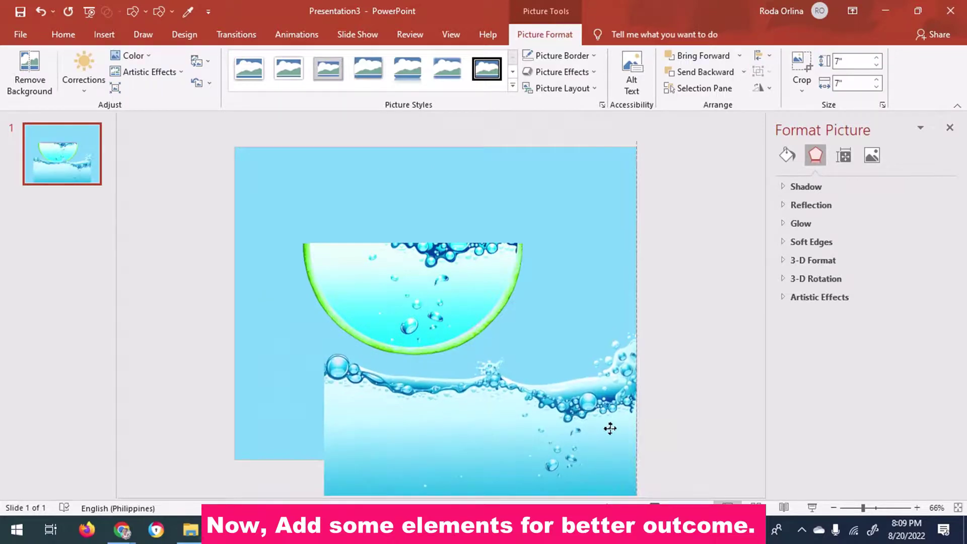
pyautogui.moveTo(609, 396); pyautogui.dragTo(609, 422)
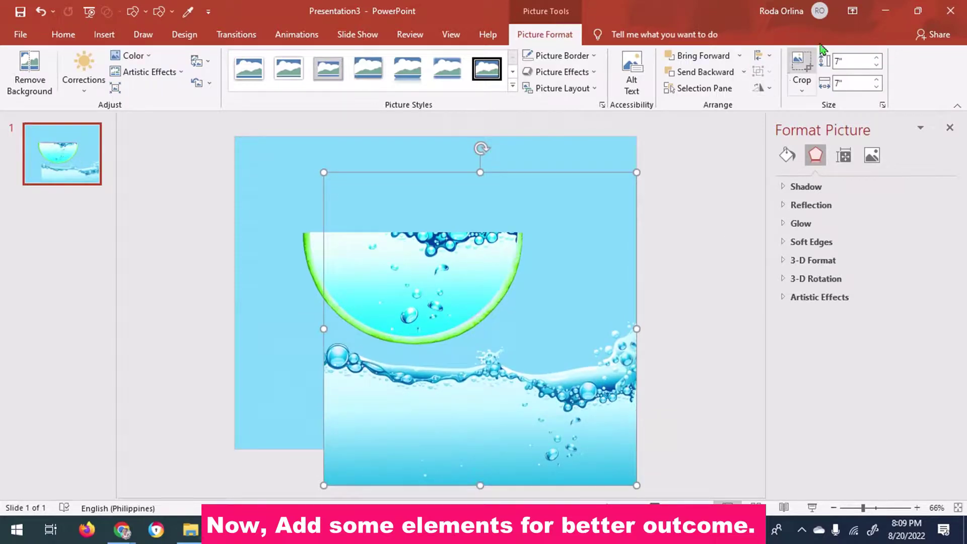
# Crop away the splash's empty top and stretch it across the full slide width
pyautogui.click(802, 65)
pyautogui.moveTo(480, 309); pyautogui.dragTo(482, 320)
pyautogui.click(492, 372)
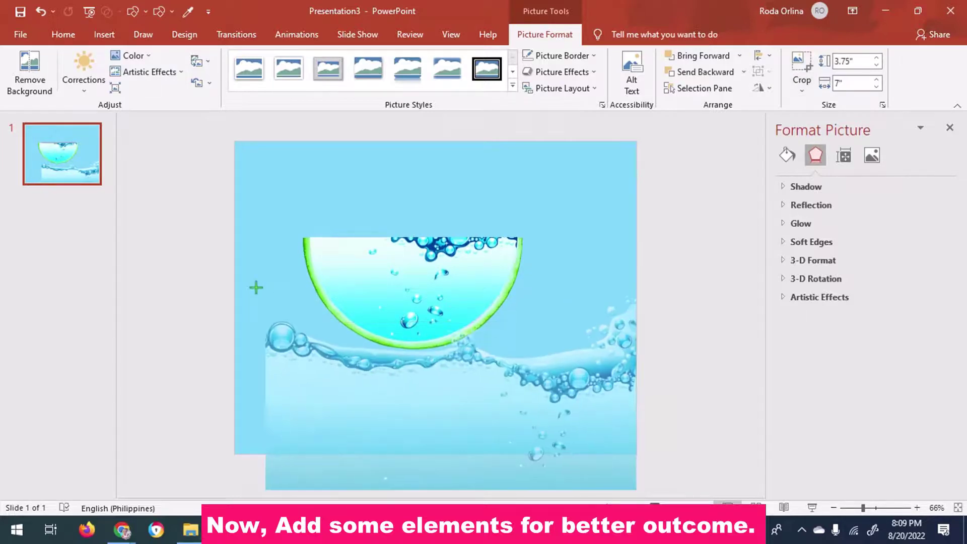
pyautogui.moveTo(327, 316); pyautogui.dragTo(220, 272)
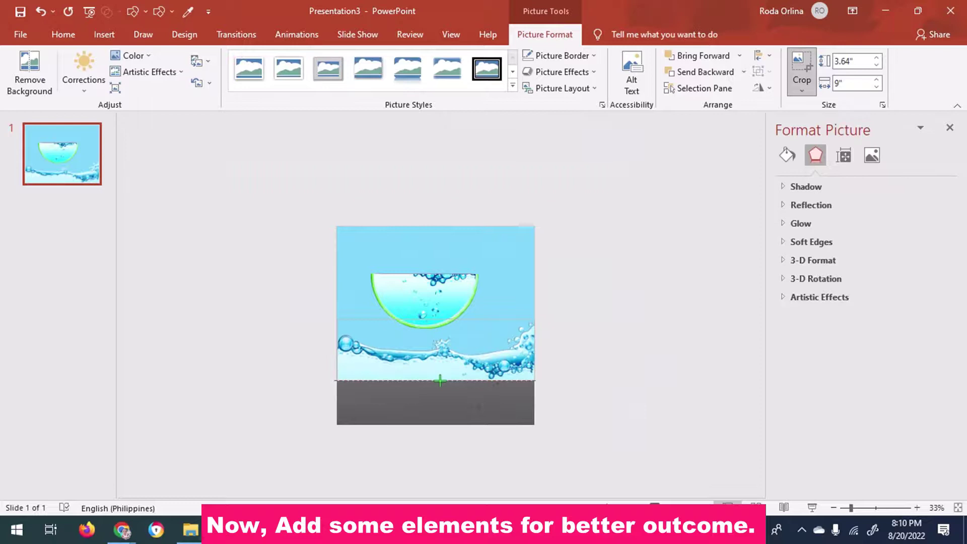
pyautogui.click(591, 368)
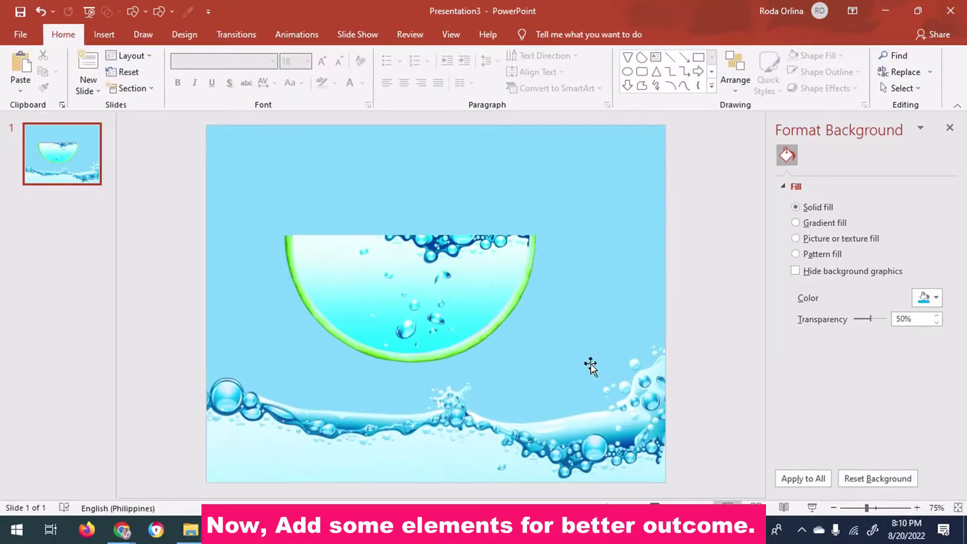
# Merge the melon bowl and rind into one pasted picture, shrink it and set it in the lower-right waves
pyautogui.click(476, 306)
pyautogui.click(410, 356)
pyautogui.click(413, 351)
pyautogui.keyDown('ctrl'); pyautogui.click(289, 255); pyautogui.keyUp('ctrl')
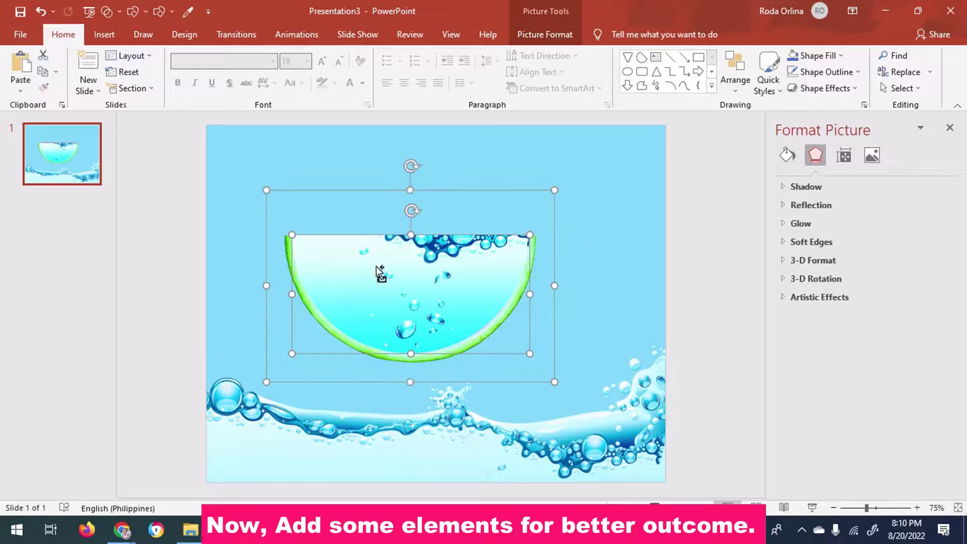
pyautogui.rightClick(402, 263)
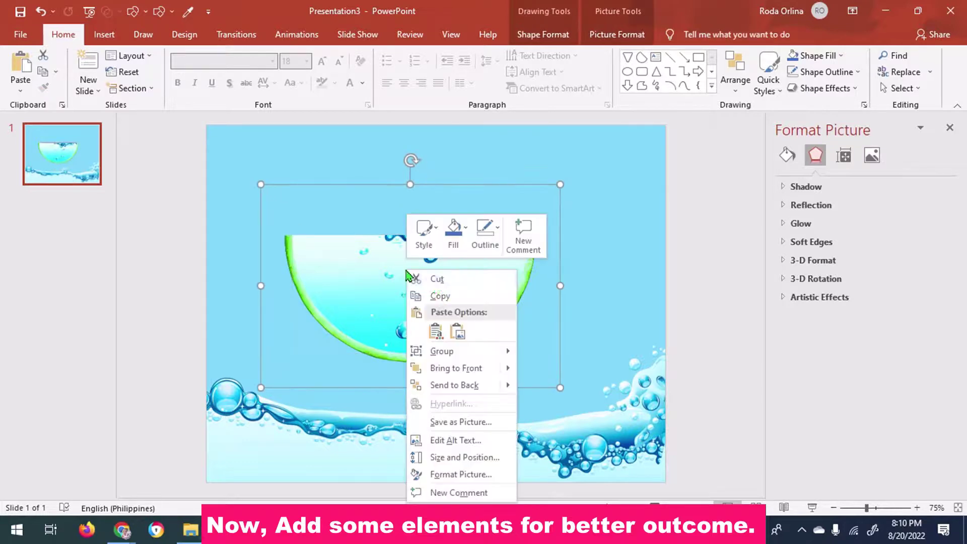
pyautogui.click(429, 277)
pyautogui.rightClick(374, 193)
pyautogui.click(436, 224)
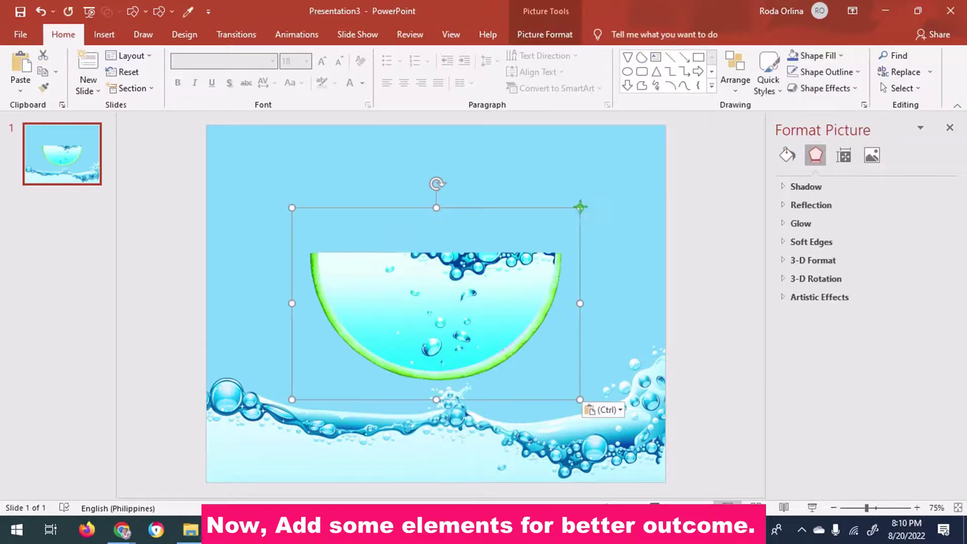
pyautogui.moveTo(579, 206); pyautogui.dragTo(507, 259)
pyautogui.moveTo(414, 356); pyautogui.dragTo(557, 396)
# Browse the wave picture's colour and brightness presets, leaving it unchanged, and reselect the melon bowl
pyautogui.click(310, 454)
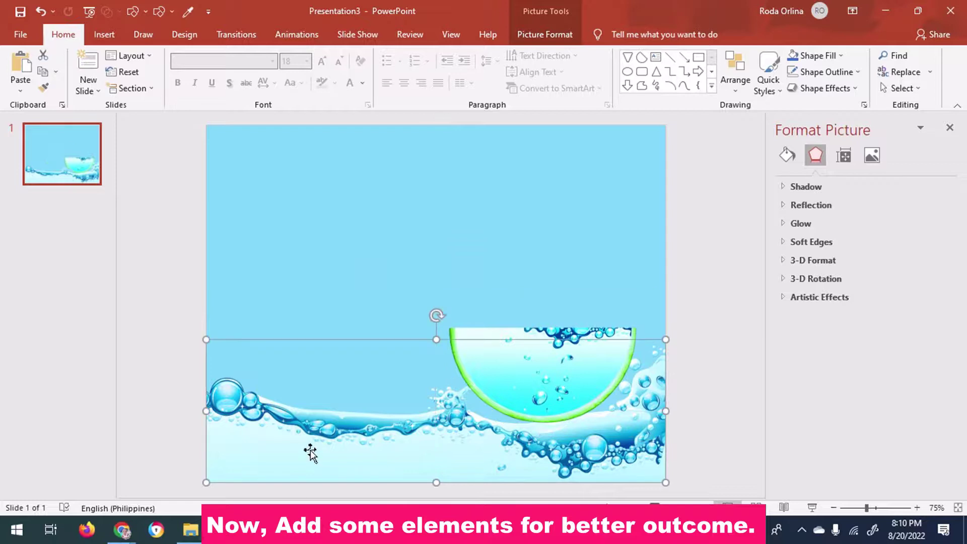
pyautogui.doubleClick(310, 453)
pyautogui.click(132, 55)
pyautogui.click(132, 55)
pyautogui.click(132, 56)
pyautogui.click(394, 185)
pyautogui.click(83, 75)
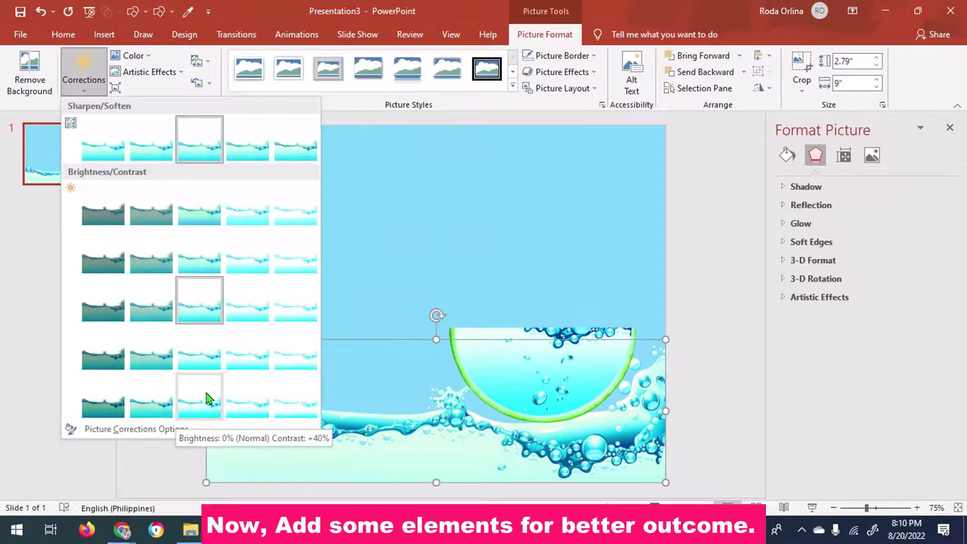
pyautogui.click(578, 375)
pyautogui.click(578, 375)
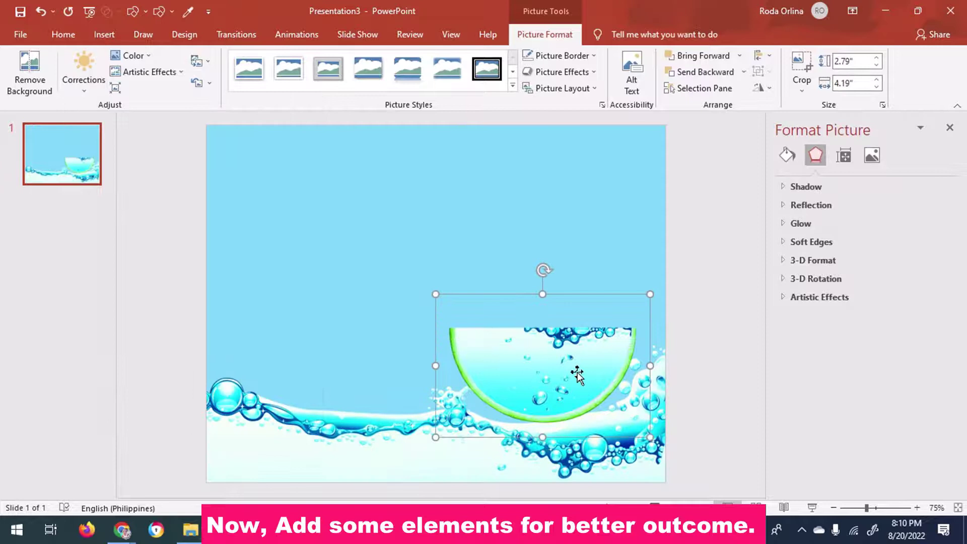
pyautogui.click(104, 34)
# Insert the 4.png and 5.png goldfish, move the smaller one to the upper right and delete the large one
pyautogui.click(105, 83)
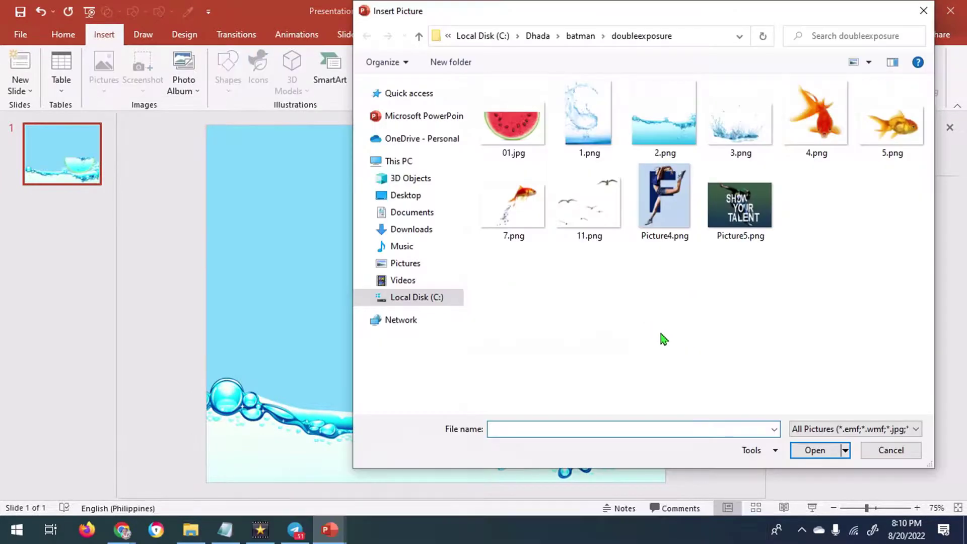
pyautogui.click(816, 115)
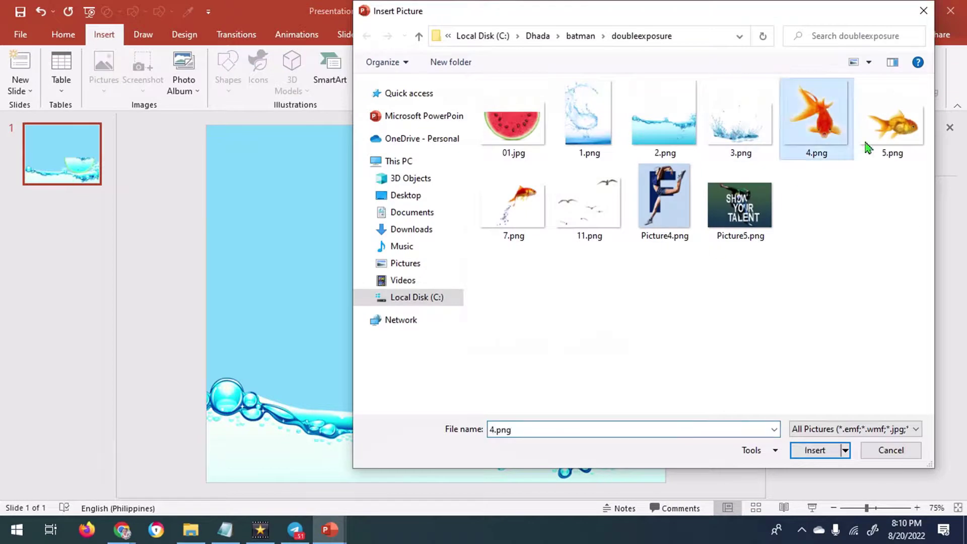
pyautogui.keyDown('ctrl'); pyautogui.click(891, 121); pyautogui.keyUp('ctrl')
pyautogui.click(815, 449)
pyautogui.moveTo(496, 316); pyautogui.dragTo(607, 223)
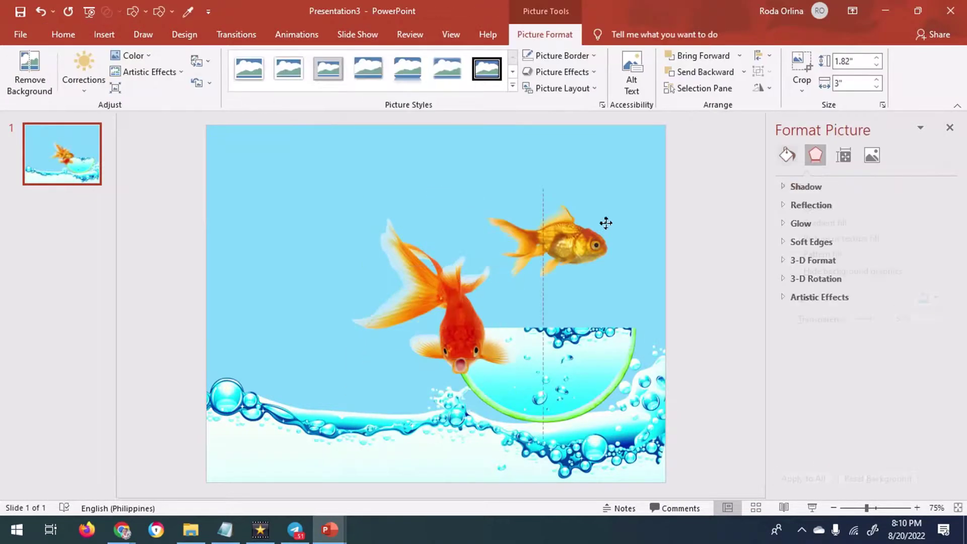
pyautogui.click(459, 334)
pyautogui.press('Delete')
# Shrink one goldfish to under an inch and set it inside the bowl
pyautogui.moveTo(370, 241); pyautogui.dragTo(477, 353)
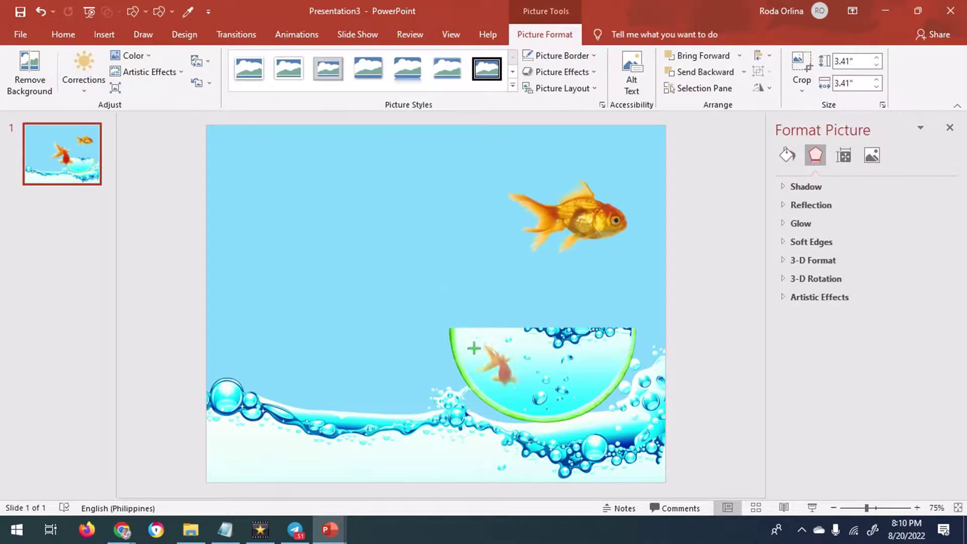
pyautogui.moveTo(529, 371); pyautogui.dragTo(542, 390)
pyautogui.moveTo(477, 353); pyautogui.dragTo(481, 358)
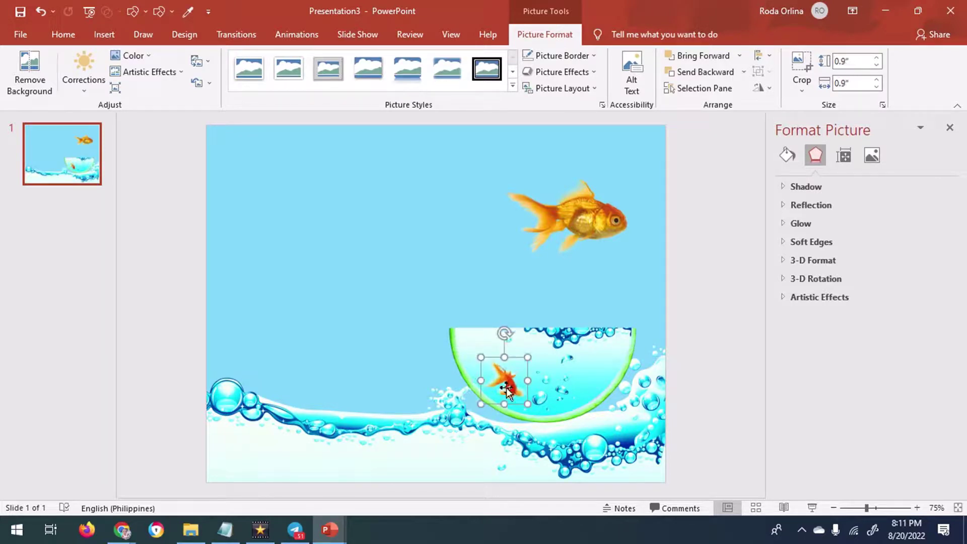
pyautogui.click(134, 55)
pyautogui.click(438, 107)
pyautogui.click(134, 55)
pyautogui.click(557, 200)
# Apply the last Color tone preset to the upper-right goldfish
pyautogui.click(557, 200)
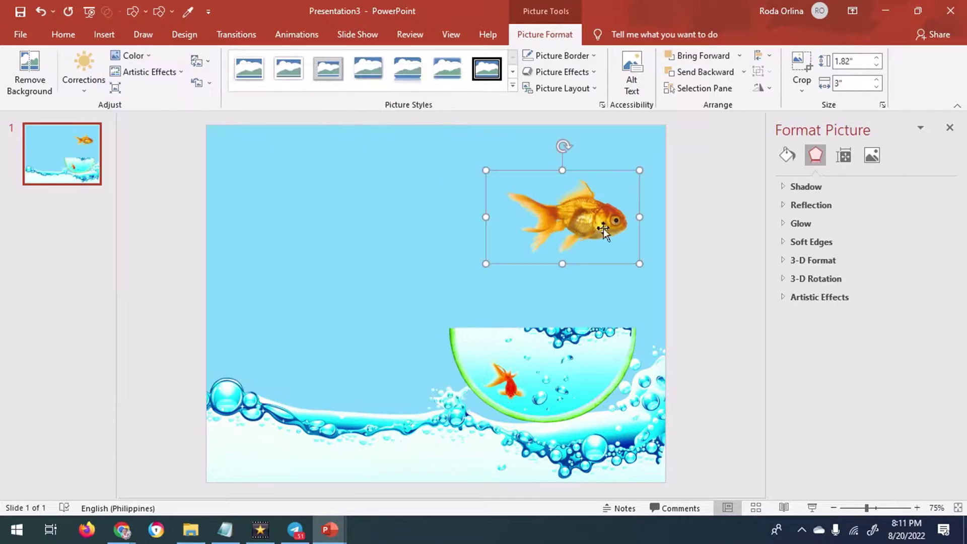
pyautogui.click(133, 55)
pyautogui.click(439, 99)
pyautogui.click(133, 56)
pyautogui.click(444, 154)
# Shrink that goldfish, move it into the bowl and add a rotated copy beside it
pyautogui.moveTo(487, 171)
pyautogui.mouseDown()
pyautogui.moveTo(630, 267)
pyautogui.moveTo(589, 382)
pyautogui.mouseUp()
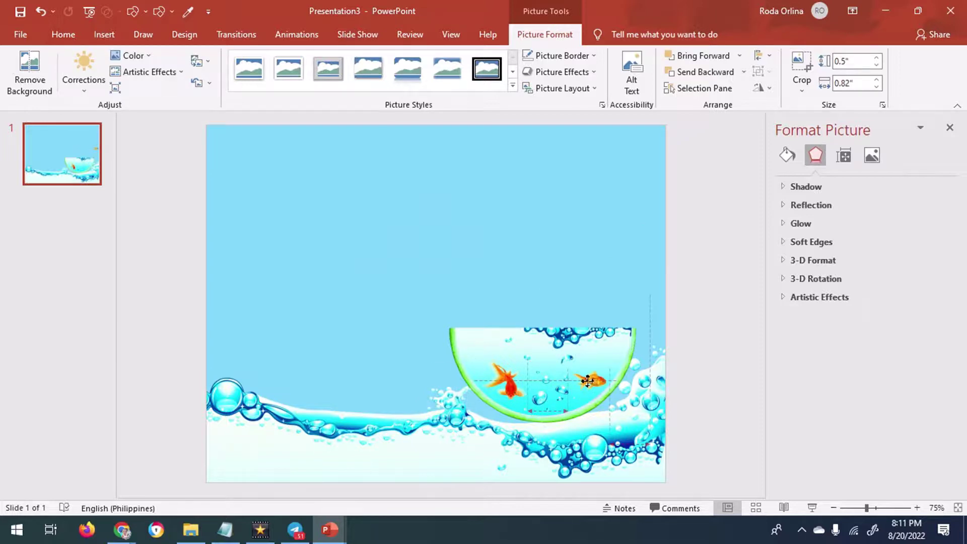
pyautogui.moveTo(583, 386)
pyautogui.mouseDown()
pyautogui.moveTo(592, 381)
pyautogui.moveTo(567, 282)
pyautogui.mouseUp()
pyautogui.moveTo(564, 240)
pyautogui.mouseDown()
pyautogui.moveTo(536, 255)
pyautogui.moveTo(610, 354)
pyautogui.mouseUp()
pyautogui.click(682, 335)
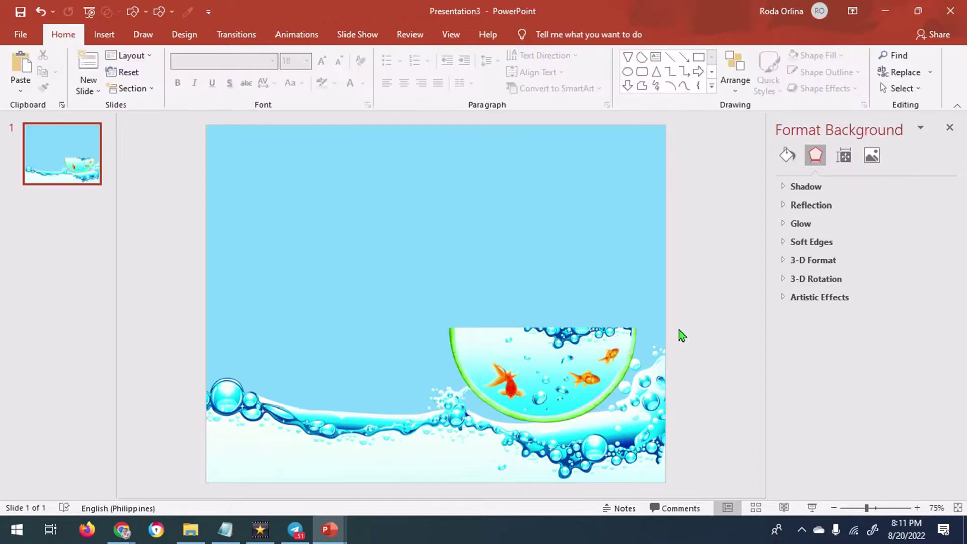
# Insert the 3.png water-splash picture and drag it up above the goldfish bowl
pyautogui.click(104, 34)
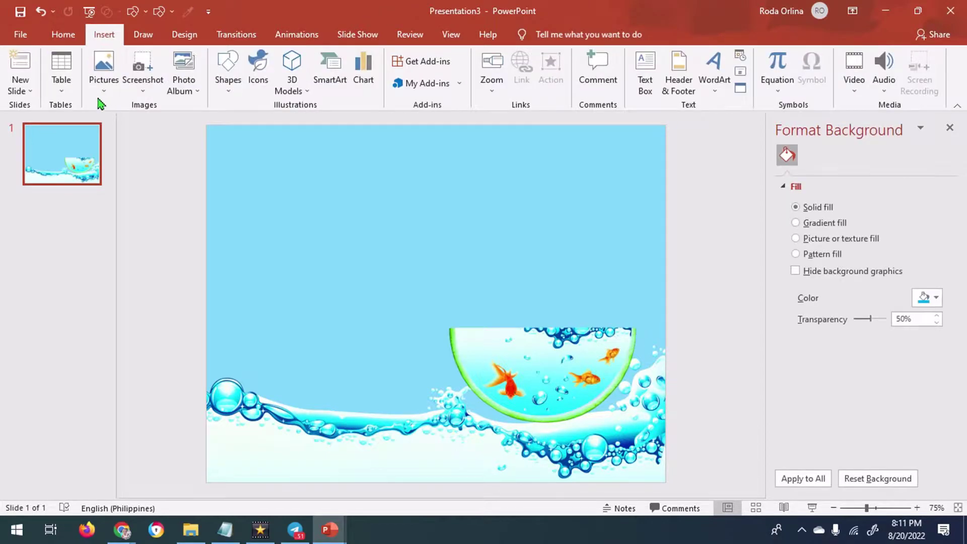
pyautogui.click(103, 83)
pyautogui.click(117, 126)
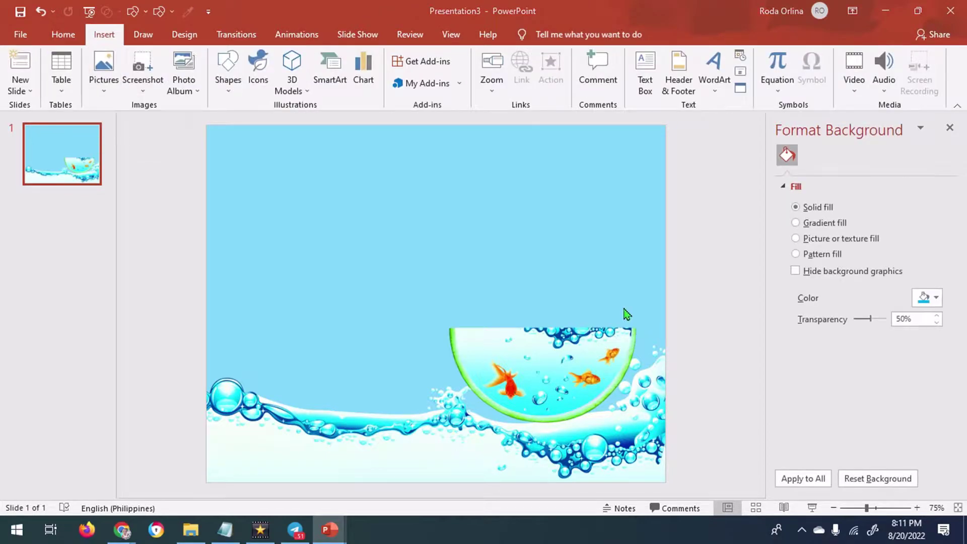
pyautogui.doubleClick(739, 142)
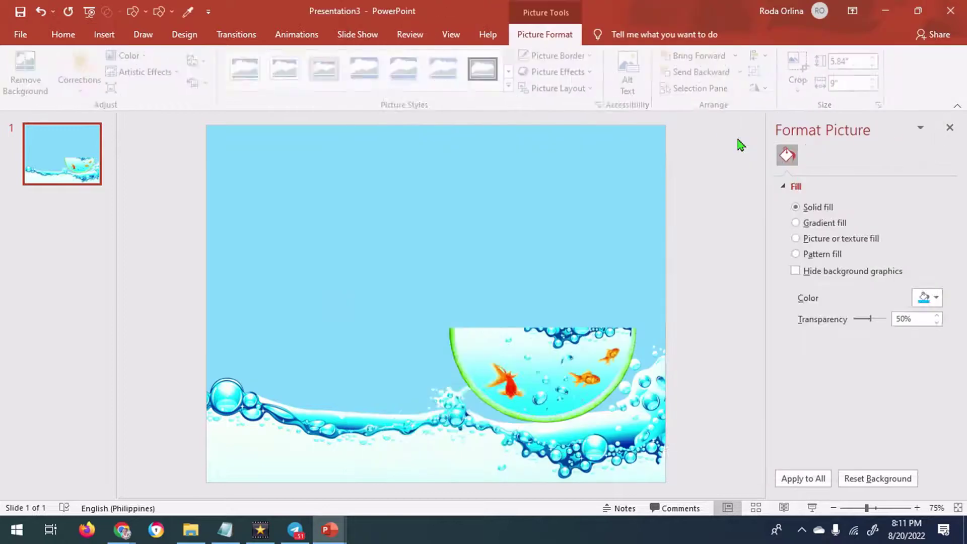
pyautogui.moveTo(373, 401); pyautogui.dragTo(442, 283)
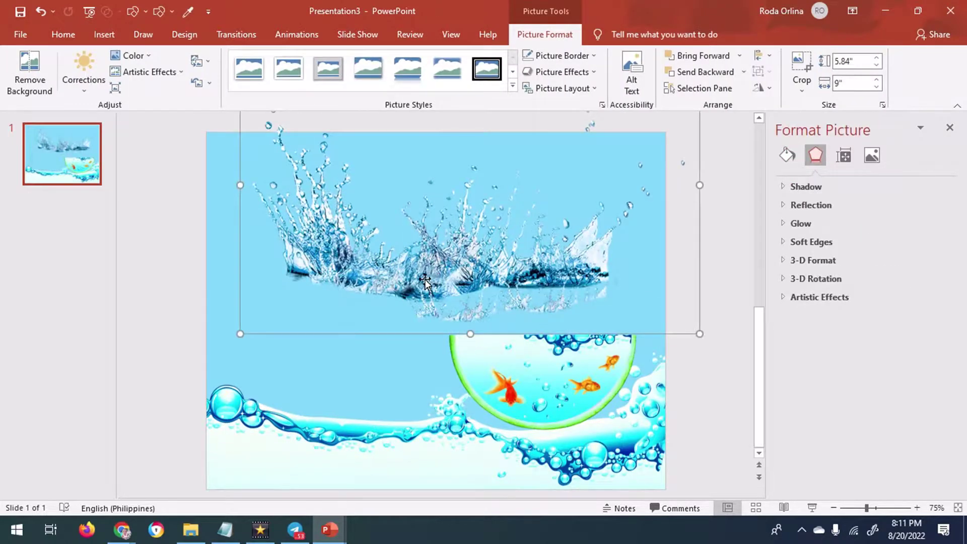
pyautogui.click(30, 73)
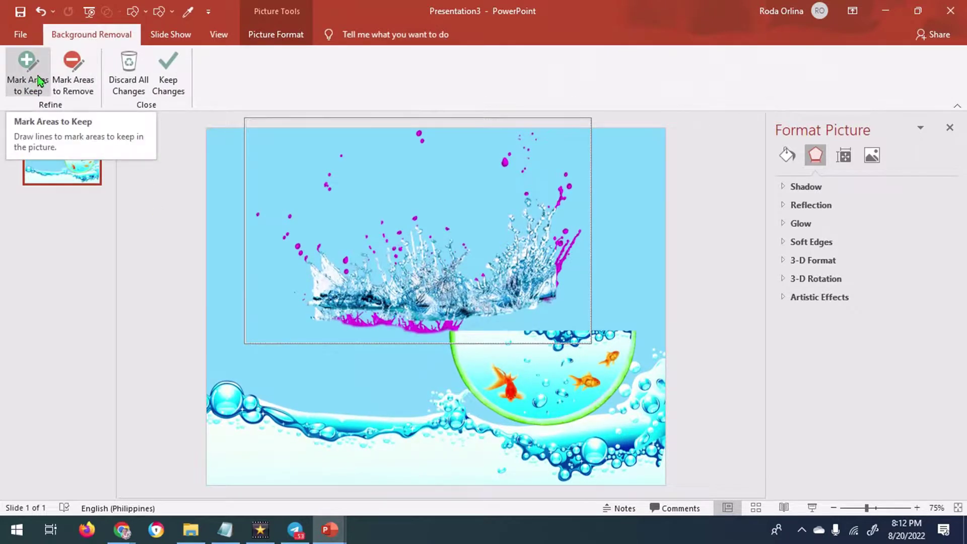
# Mark a region beside the splash for removal and the splash droplets to keep, then apply the removal
pyautogui.click(69, 86)
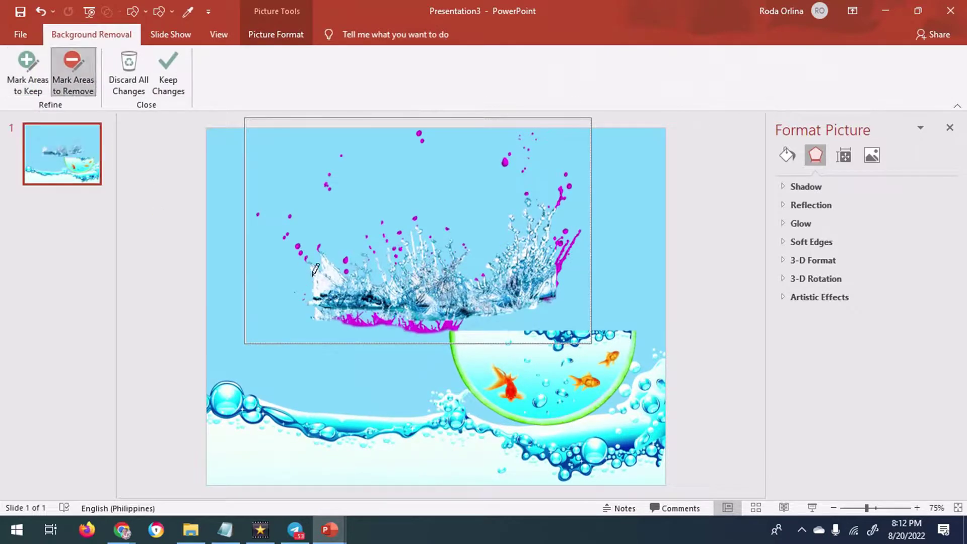
pyautogui.moveTo(329, 285); pyautogui.dragTo(332, 257)
pyautogui.click(28, 73)
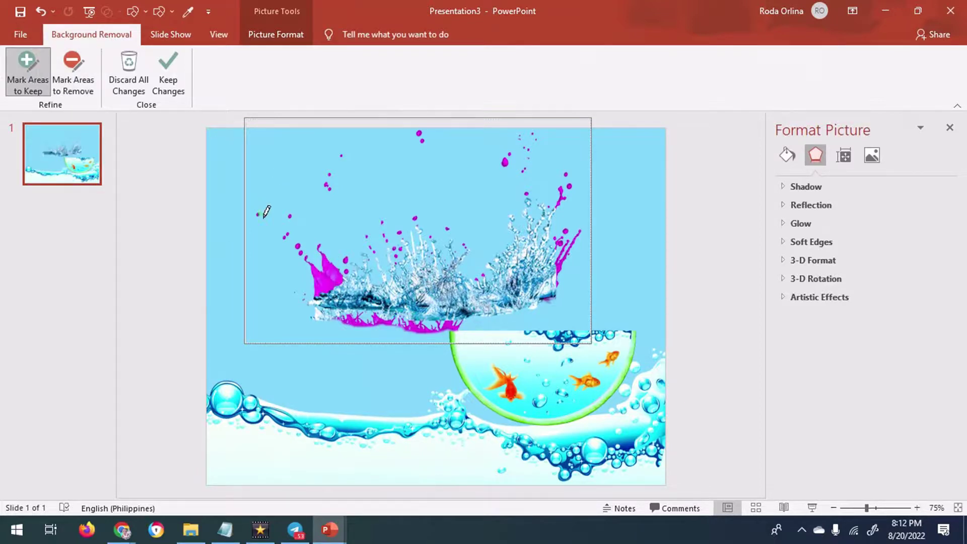
pyautogui.moveTo(258, 216); pyautogui.dragTo(260, 225)
pyautogui.keyDown('ctrl'); pyautogui.scroll(1, 371, 248); pyautogui.keyUp('ctrl')
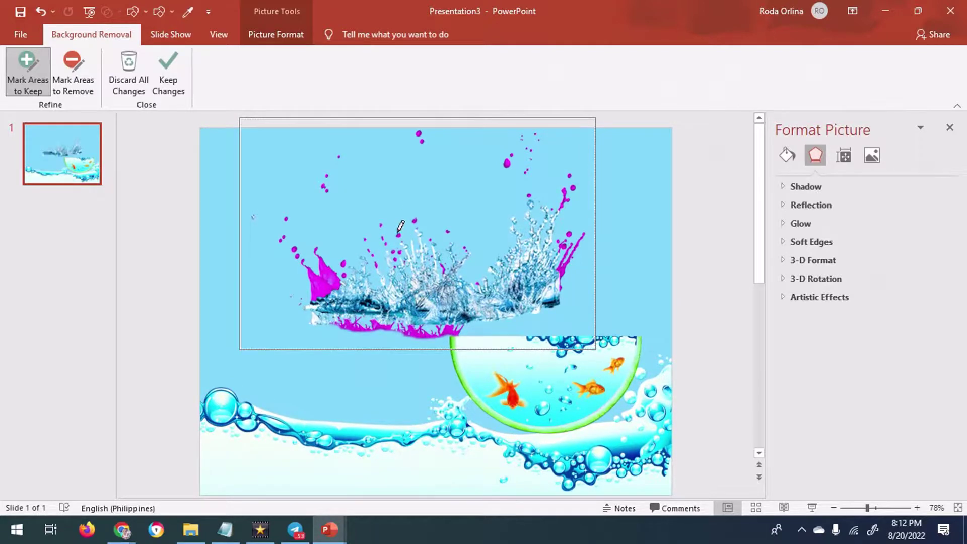
pyautogui.click(414, 221)
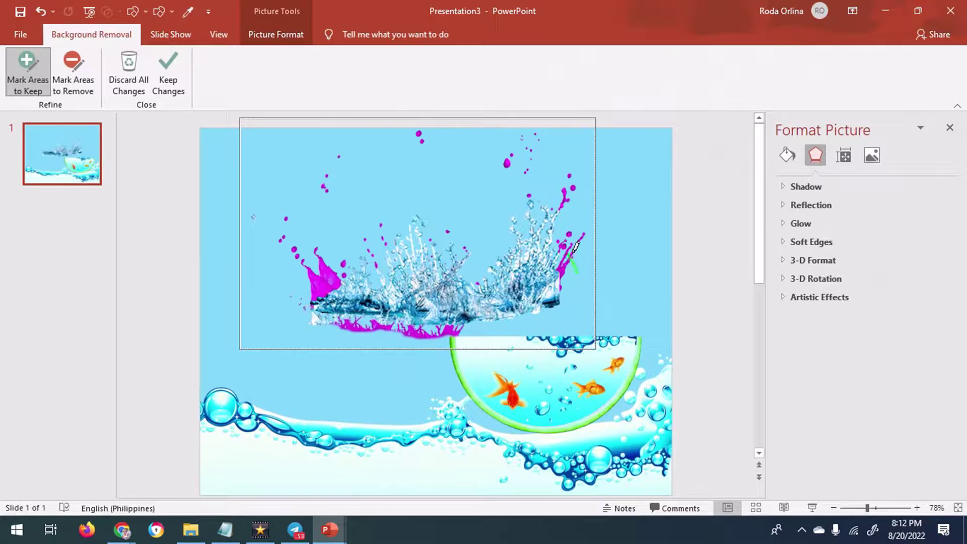
pyautogui.moveTo(581, 173); pyautogui.dragTo(545, 227)
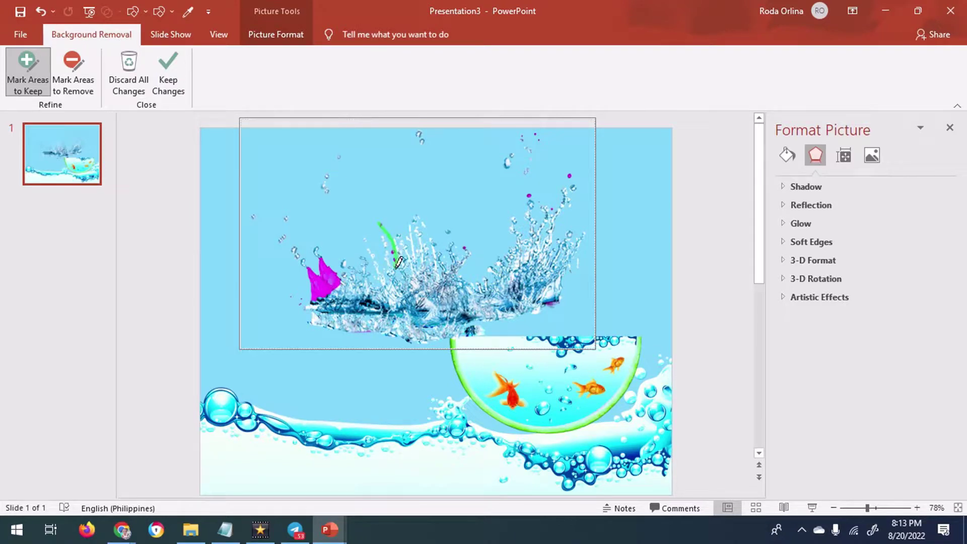
pyautogui.hotkey('ctrl', 'z')
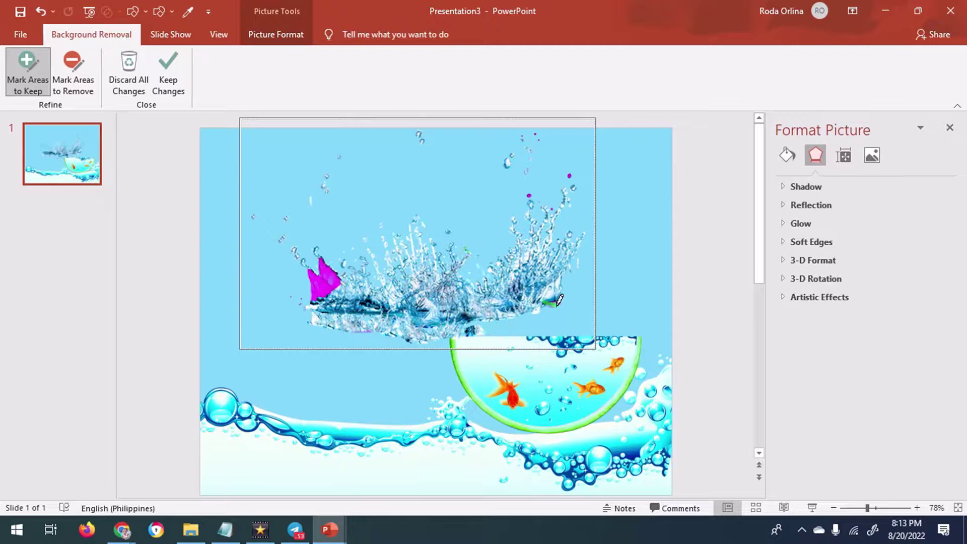
pyautogui.click(169, 73)
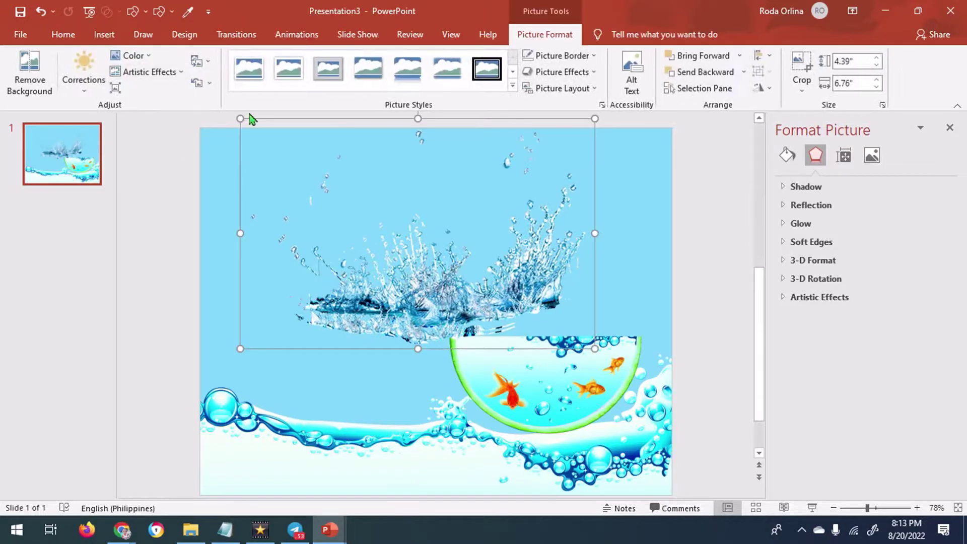
# Fit the splash over the bowl rim and set Brightness 0% with Contrast +40%
pyautogui.moveTo(236, 120); pyautogui.dragTo(361, 227)
pyautogui.moveTo(469, 314); pyautogui.dragTo(540, 318)
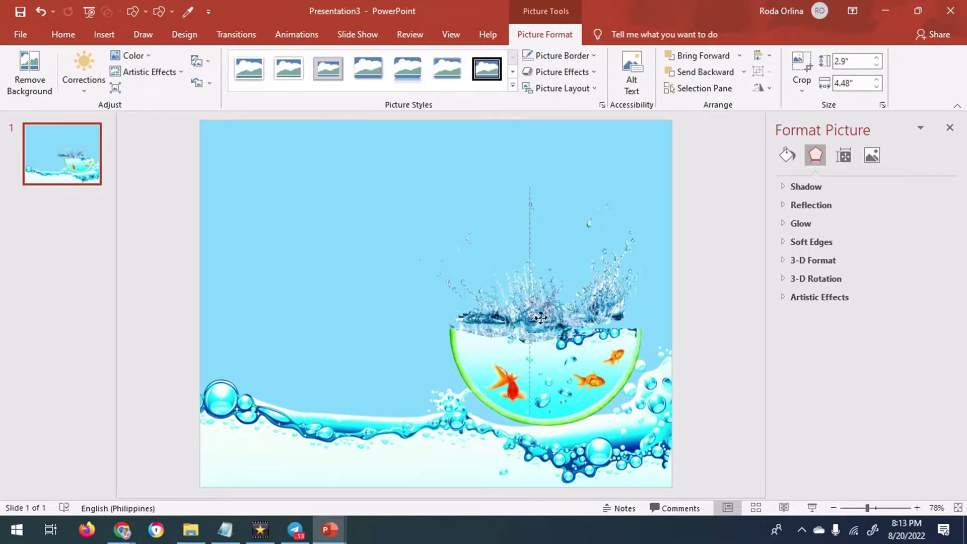
pyautogui.moveTo(534, 318); pyautogui.dragTo(526, 318)
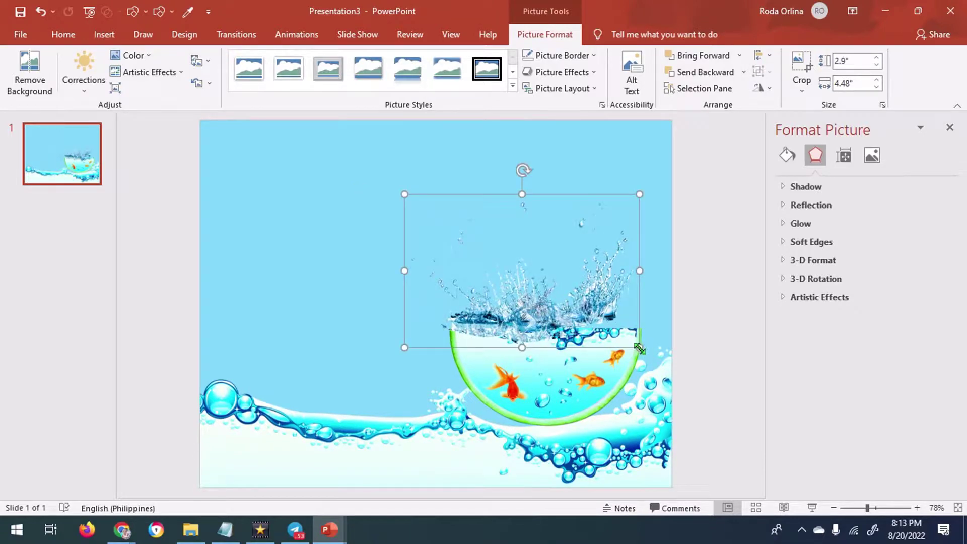
pyautogui.moveTo(639, 348); pyautogui.dragTo(656, 357)
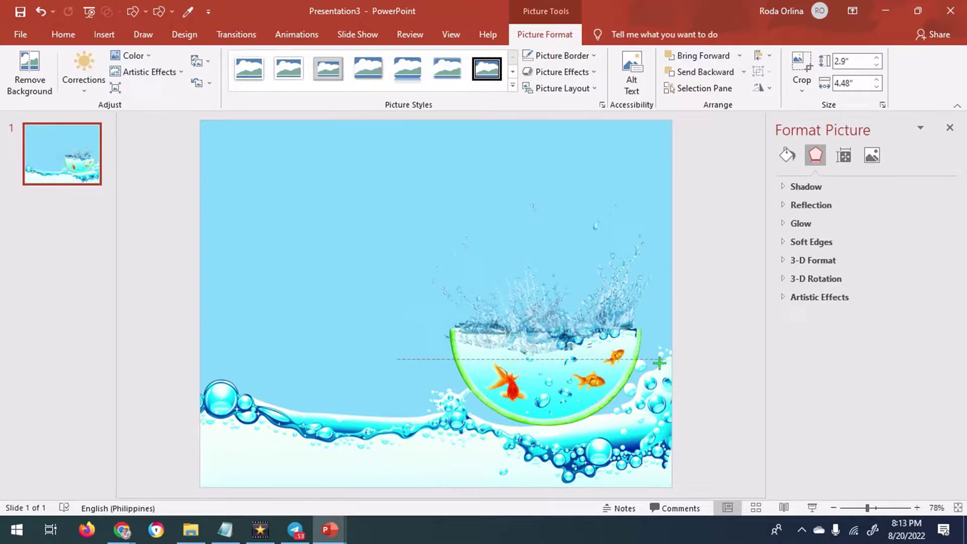
pyautogui.moveTo(654, 352); pyautogui.dragTo(656, 367)
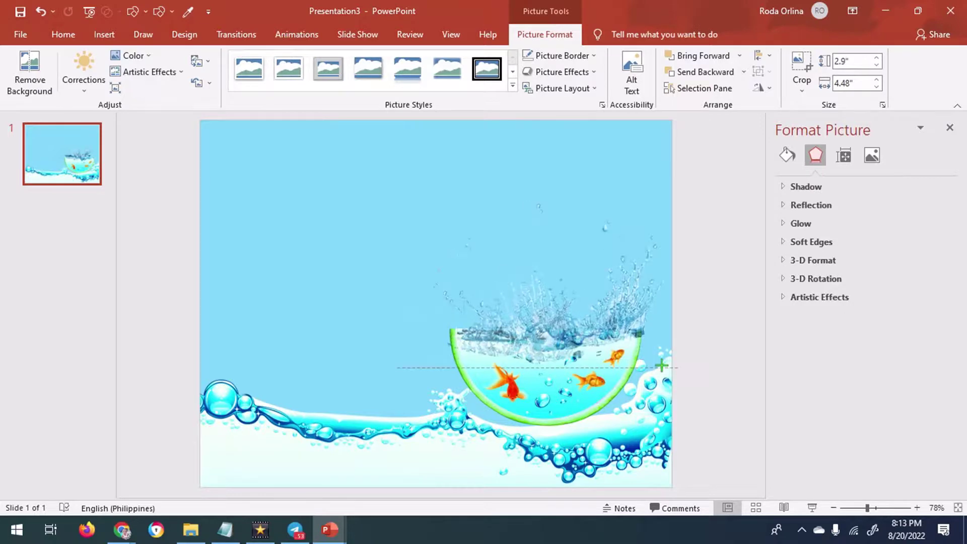
pyautogui.moveTo(652, 367); pyautogui.dragTo(652, 367)
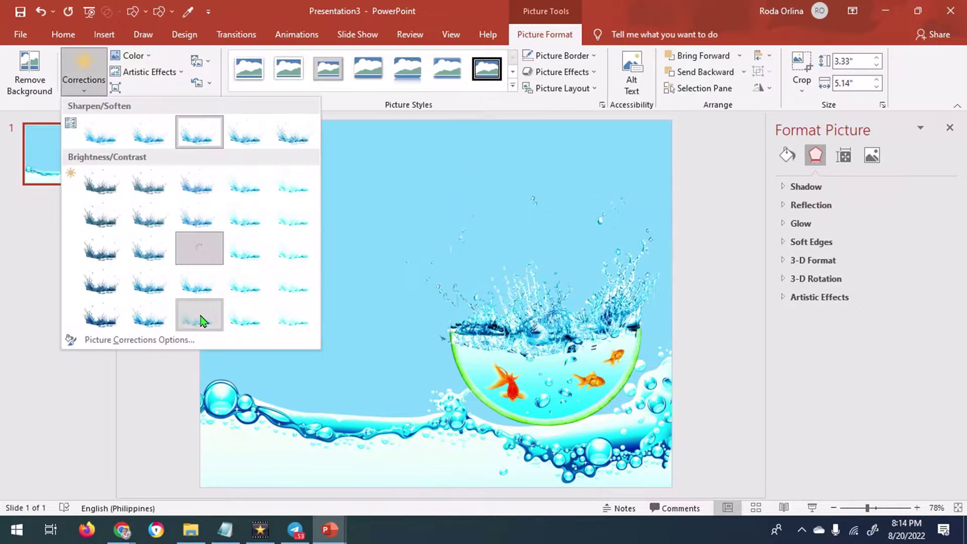
pyautogui.click(200, 315)
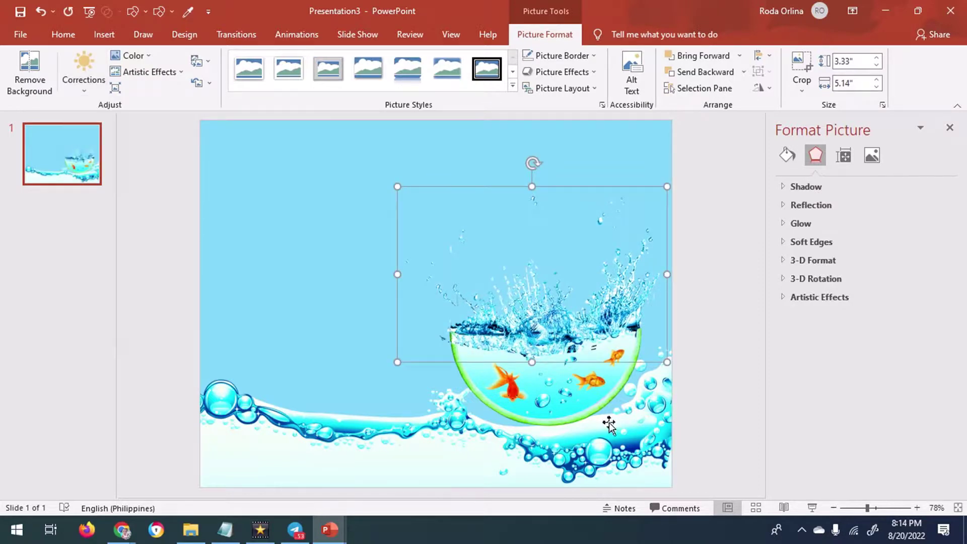
# Bring up the Insert Picture dialog to choose another image from this device
pyautogui.click(104, 34)
pyautogui.click(103, 73)
pyautogui.click(139, 124)
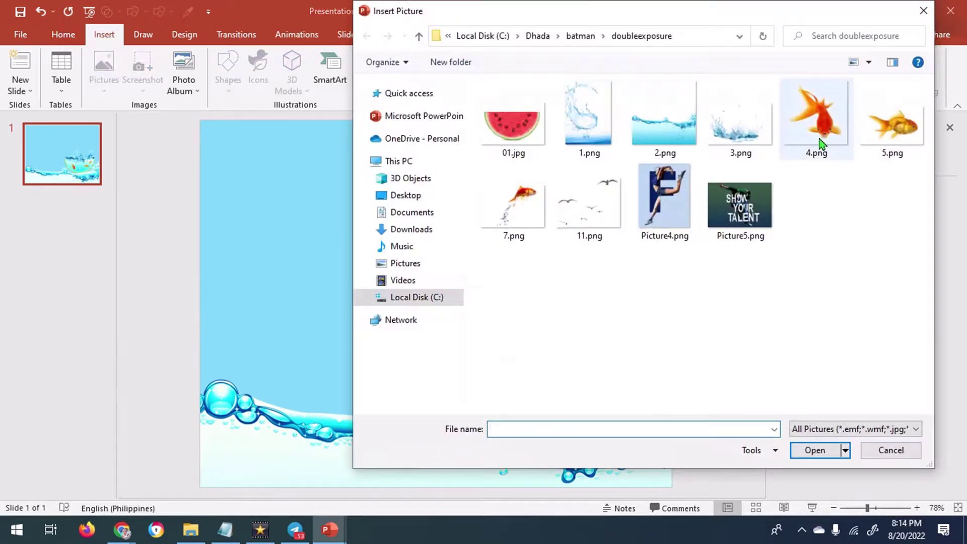
# Insert the 7.png goldfish, move it left and remove its background
pyautogui.doubleClick(504, 211)
pyautogui.moveTo(482, 224); pyautogui.dragTo(337, 220)
pyautogui.click(30, 71)
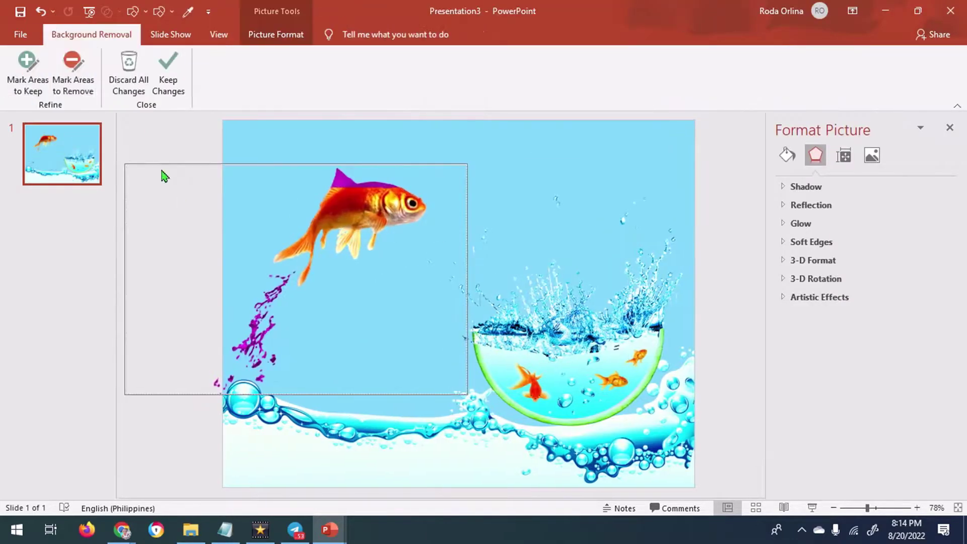
pyautogui.click(24, 68)
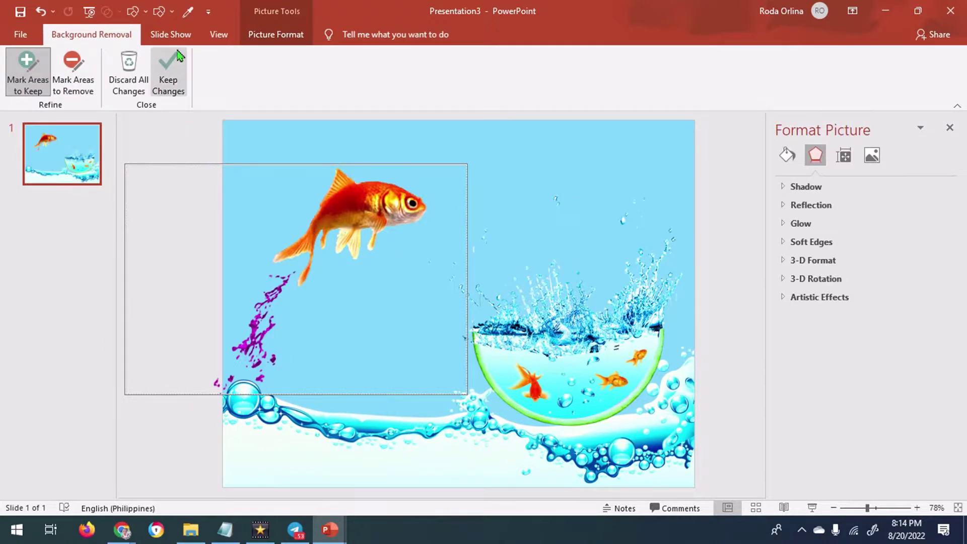
pyautogui.click(168, 70)
pyautogui.hotkey('alt', 'j')
# Crop the goldfish picture down to just the fish
pyautogui.press('p')
pyautogui.press('c')
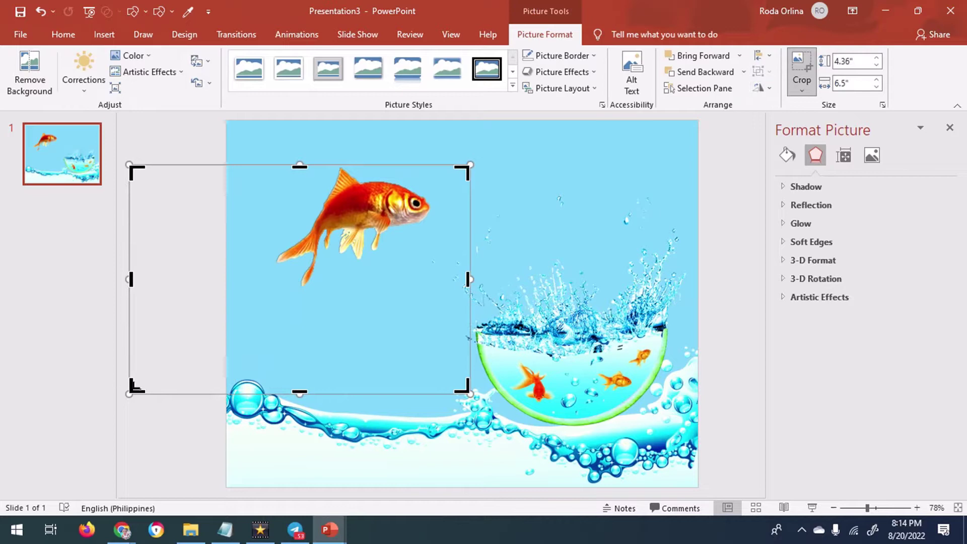
pyautogui.moveTo(132, 391); pyautogui.dragTo(272, 286)
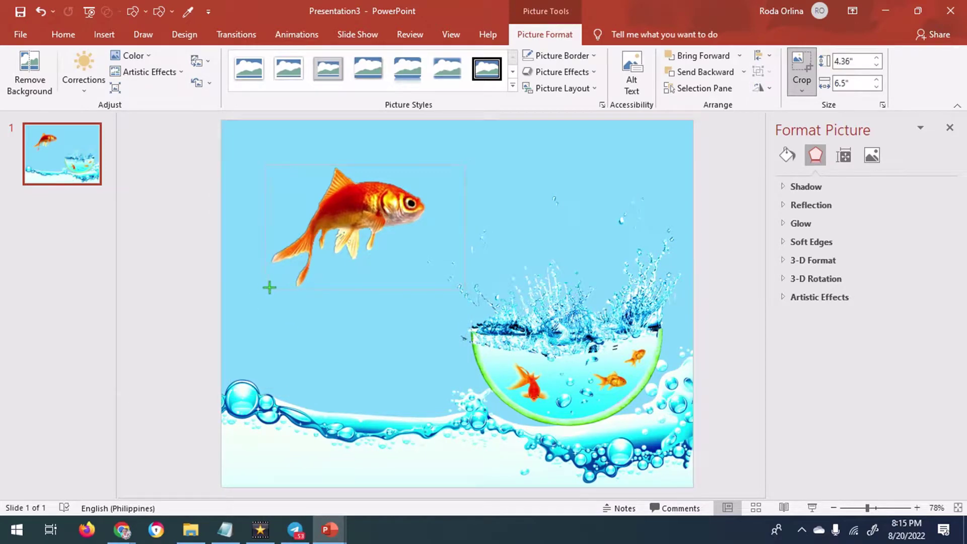
pyautogui.moveTo(470, 230); pyautogui.dragTo(408, 227)
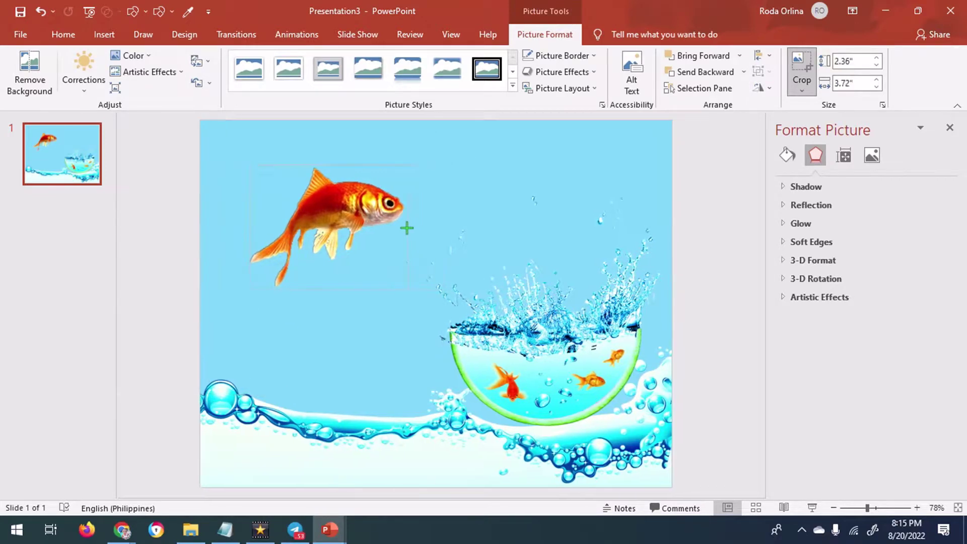
pyautogui.press('Escape')
# Shrink the goldfish to 0.91 by 1.17 in and place it over the splash above the bowl
pyautogui.moveTo(409, 290); pyautogui.dragTo(313, 223)
pyautogui.click(132, 55)
pyautogui.click(440, 102)
pyautogui.click(132, 55)
pyautogui.click(438, 149)
pyautogui.moveTo(297, 188); pyautogui.dragTo(625, 202)
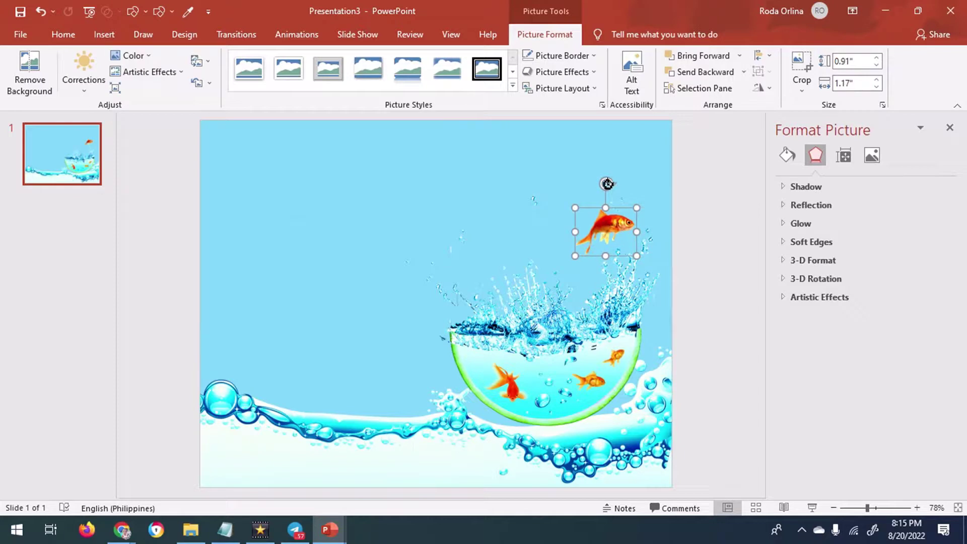
pyautogui.moveTo(612, 229); pyautogui.dragTo(629, 236)
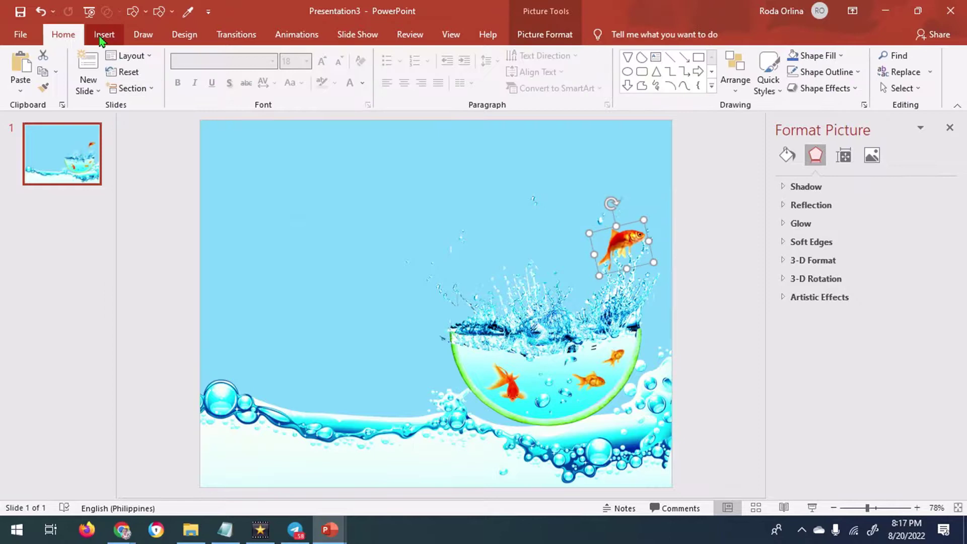
pyautogui.click(103, 36)
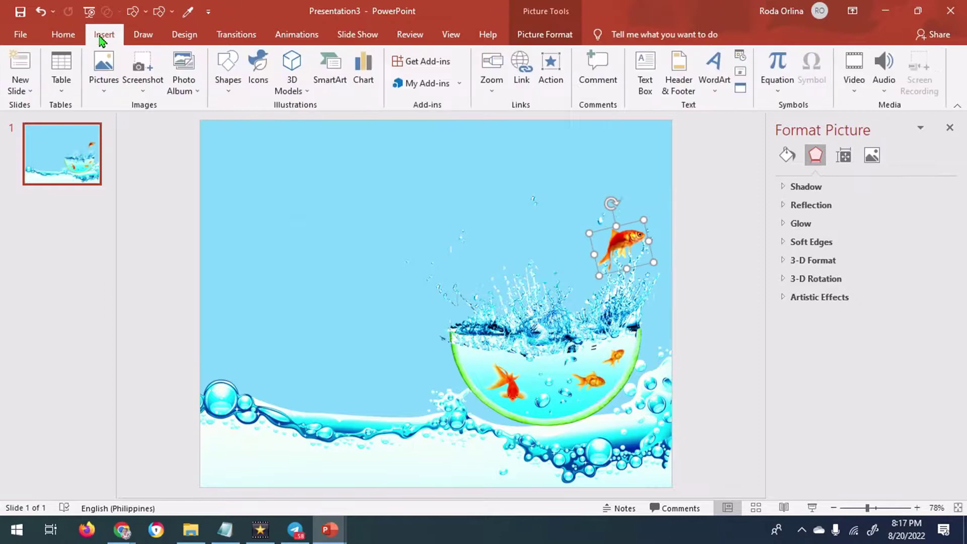
# Insert 07.png, flip it horizontally and set the watermelon on the waves left of the bowl
pyautogui.click(104, 68)
pyautogui.click(129, 143)
pyautogui.doubleClick(513, 196)
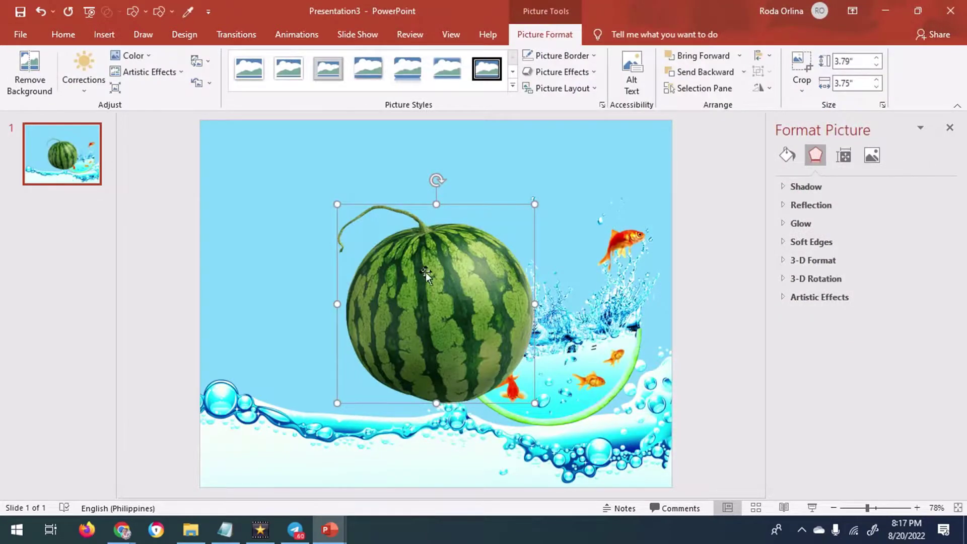
pyautogui.click(762, 88)
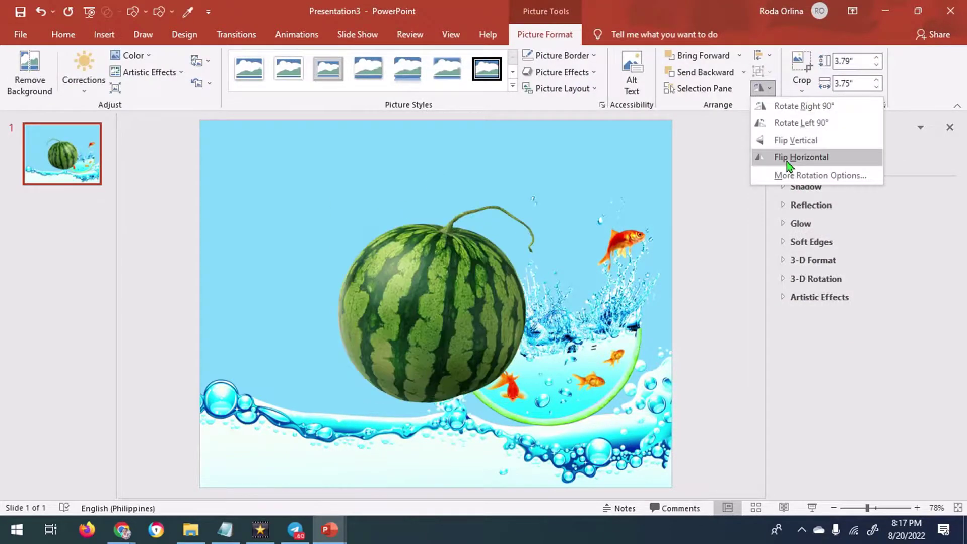
pyautogui.click(789, 158)
pyautogui.moveTo(436, 285); pyautogui.dragTo(337, 295)
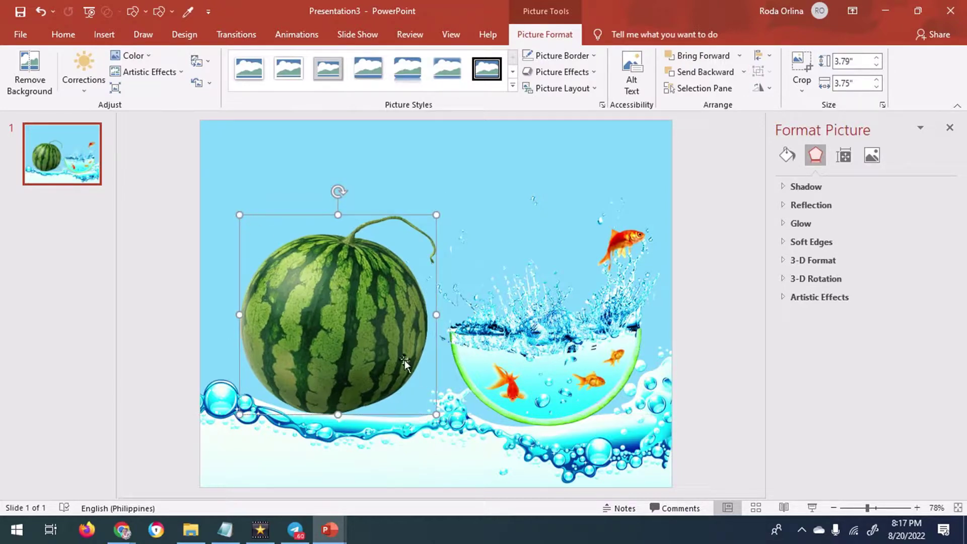
pyautogui.moveTo(355, 334); pyautogui.dragTo(363, 335)
# Select the splashing bowl and all its goldfish and group them with Ctrl+G
pyautogui.click(508, 396)
pyautogui.keyDown('ctrl'); pyautogui.click(596, 384); pyautogui.keyUp('ctrl')
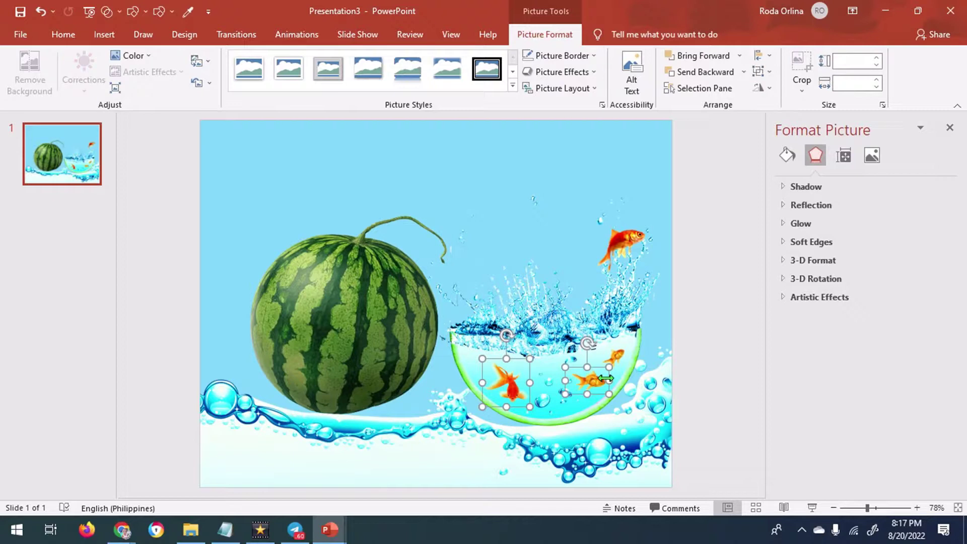
pyautogui.keyDown('ctrl'); pyautogui.click(624, 361); pyautogui.keyUp('ctrl')
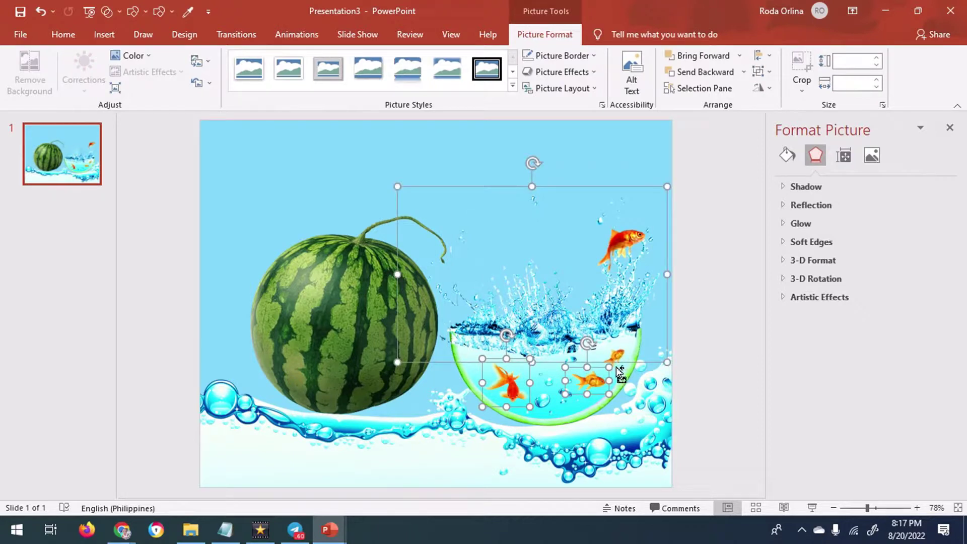
pyautogui.keyDown('ctrl'); pyautogui.click(617, 359); pyautogui.keyUp('ctrl')
pyautogui.keyDown('ctrl'); pyautogui.click(623, 252); pyautogui.keyUp('ctrl')
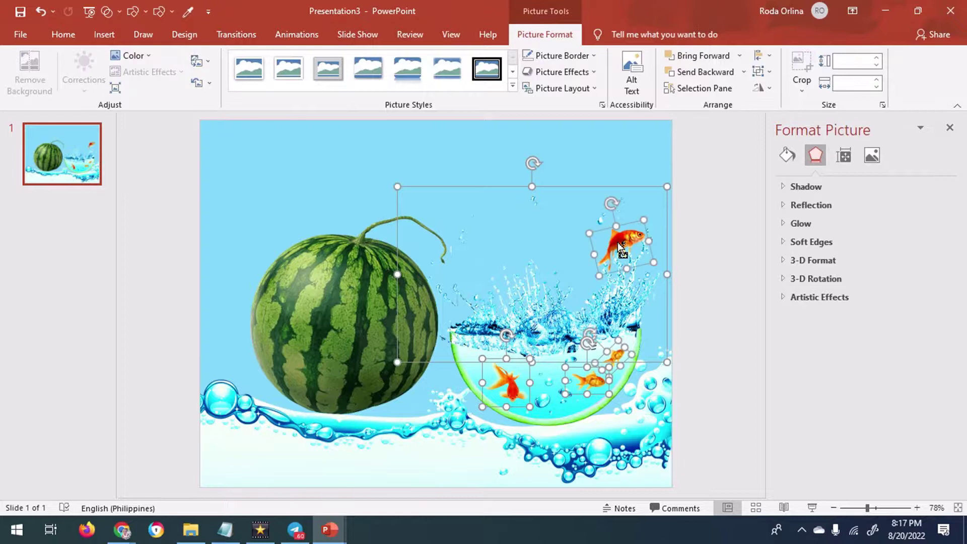
pyautogui.hotkey('ctrl', 'g')
# Cut and paste the bowl group as one picture and place it right beside the watermelon
pyautogui.click(533, 421)
pyautogui.hotkey('ctrl', 'x')
pyautogui.rightClick(157, 205)
pyautogui.click(208, 231)
pyautogui.moveTo(499, 369); pyautogui.dragTo(573, 365)
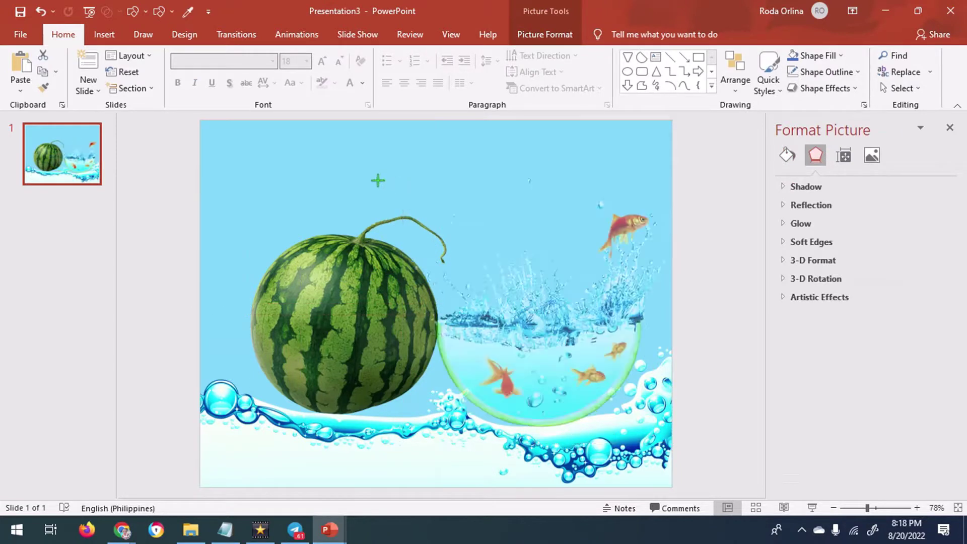
pyautogui.click(379, 187)
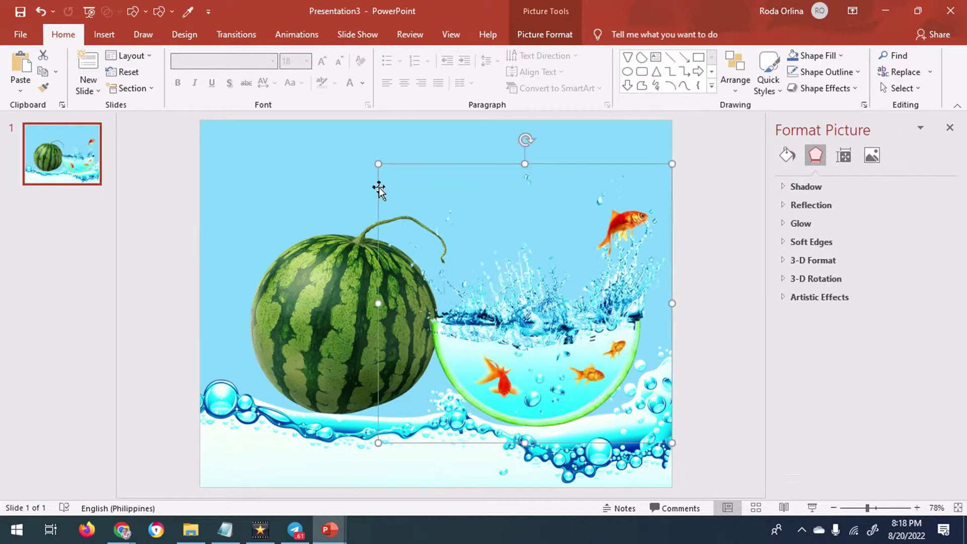
pyautogui.click(350, 333)
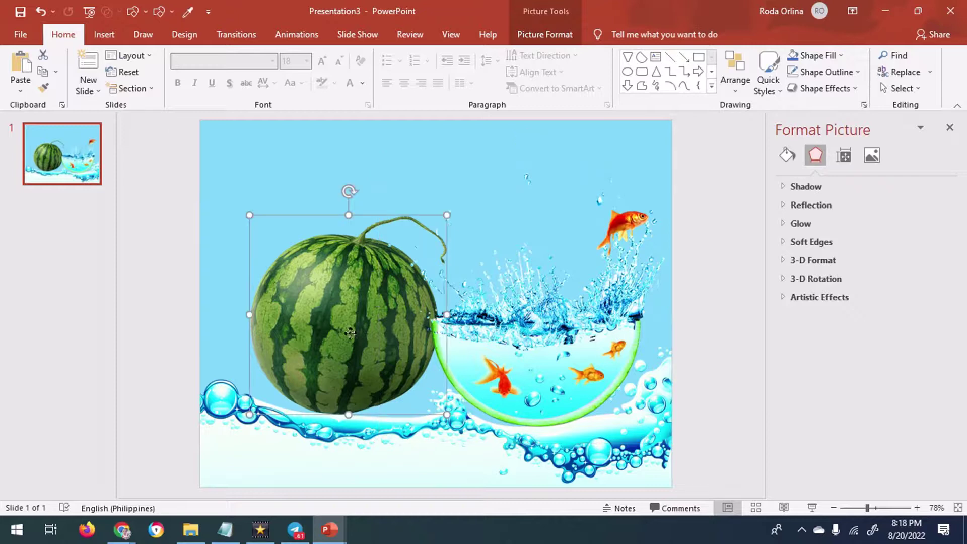
# Give the watermelon a higher Color Saturation preset and enlarge it slightly from its top-left corner
pyautogui.doubleClick(350, 333)
pyautogui.click(132, 56)
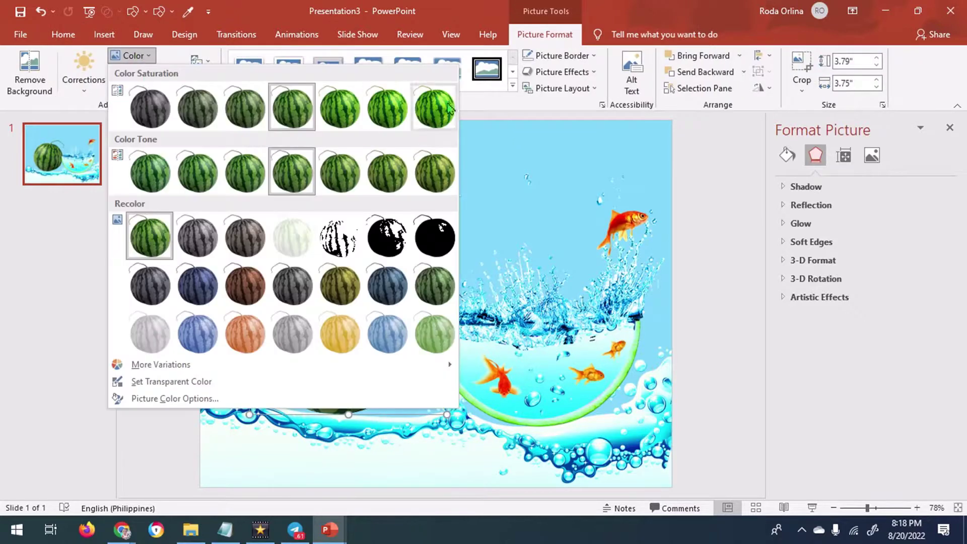
pyautogui.click(437, 106)
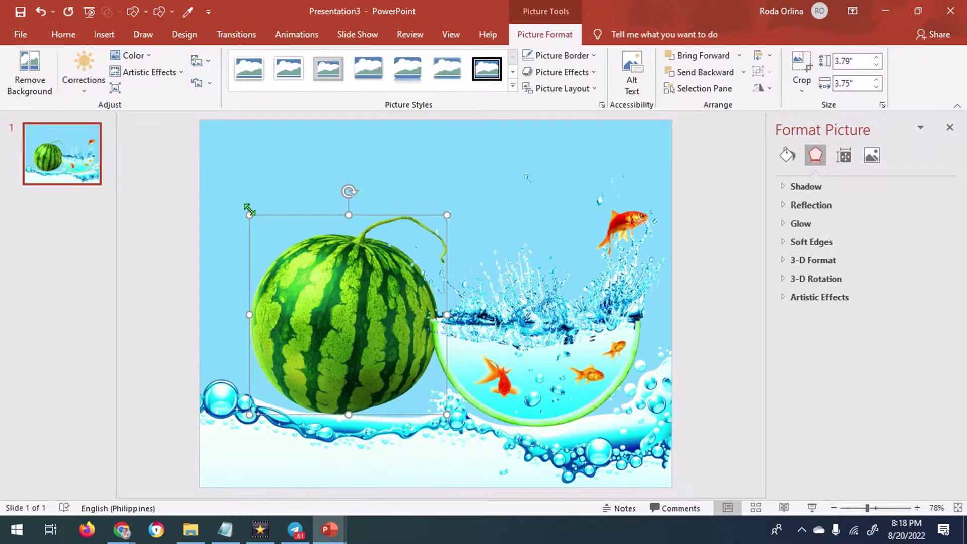
pyautogui.moveTo(249, 212); pyautogui.dragTo(238, 200)
pyautogui.click(423, 456)
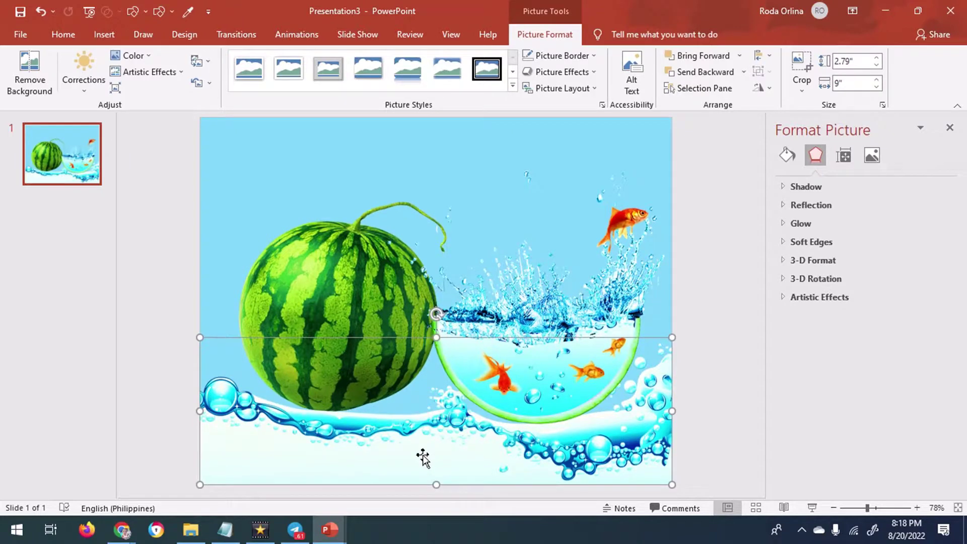
# Bring up the Insert Picture dialog to browse this device for another image
pyautogui.click(104, 34)
pyautogui.click(104, 90)
pyautogui.click(135, 125)
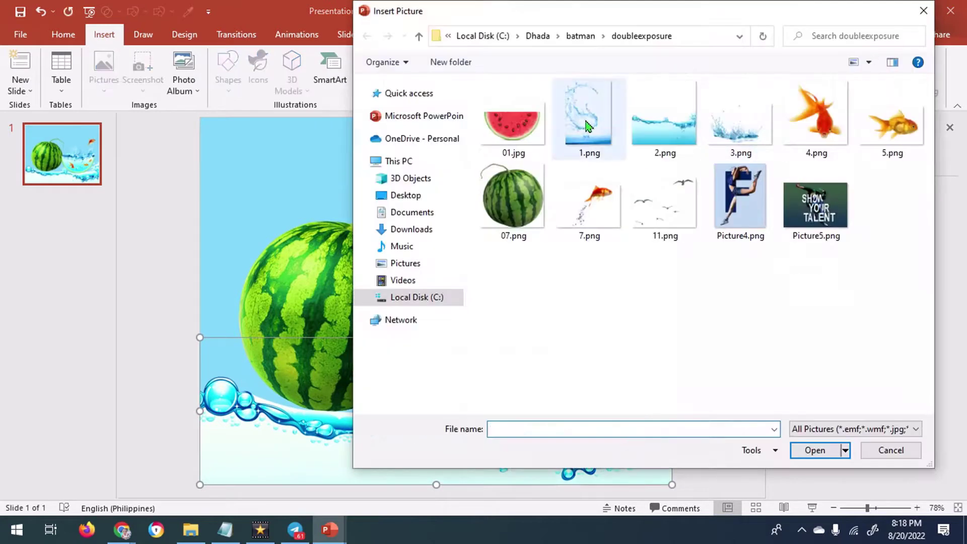
# Insert the 1.png water splash, crop off its bottom, and lay it over the watermelon
pyautogui.doubleClick(587, 113)
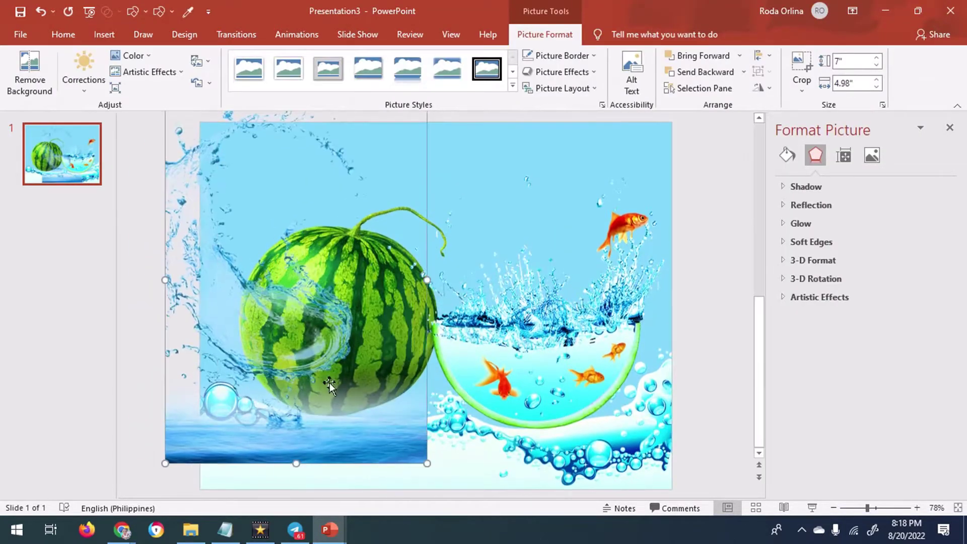
pyautogui.moveTo(438, 397); pyautogui.dragTo(345, 313)
pyautogui.click(802, 64)
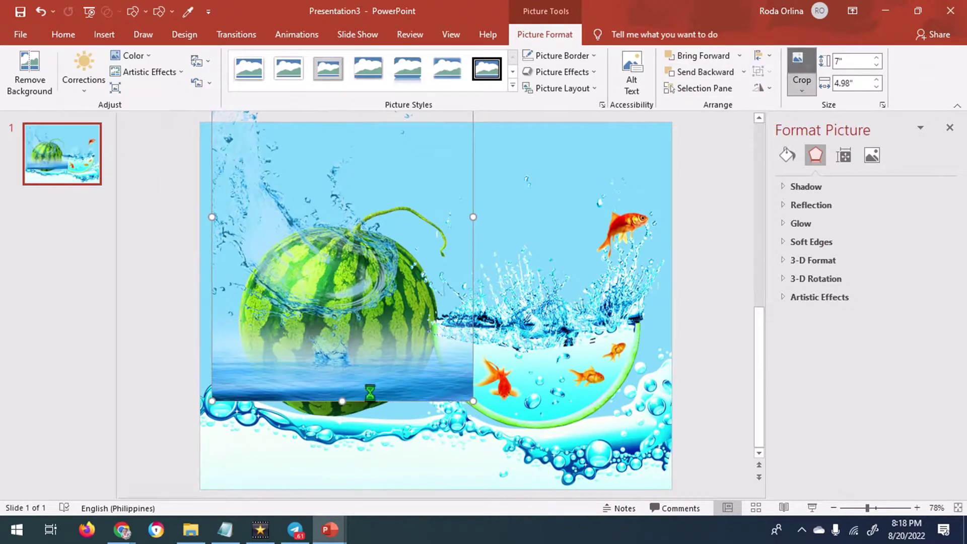
pyautogui.moveTo(342, 396)
pyautogui.mouseDown()
pyautogui.moveTo(347, 338)
pyautogui.moveTo(332, 329)
pyautogui.moveTo(341, 326)
pyautogui.mouseUp()
pyautogui.moveTo(352, 257)
pyautogui.mouseDown()
pyautogui.moveTo(363, 403)
pyautogui.moveTo(352, 405)
pyautogui.mouseUp()
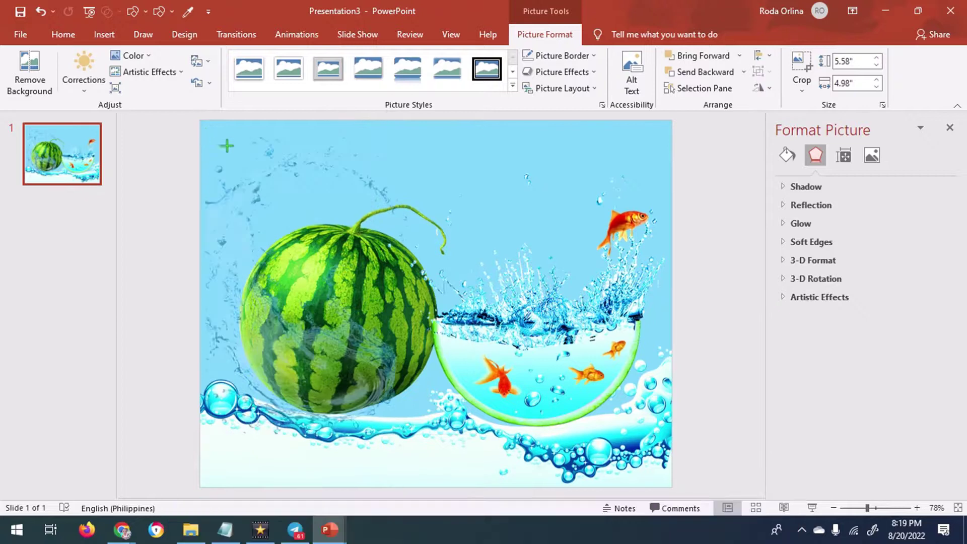
# Fit the splash around the watermelon at 5.95 × 5.31 in and send it one layer backward
pyautogui.moveTo(227, 146); pyautogui.dragTo(201, 144)
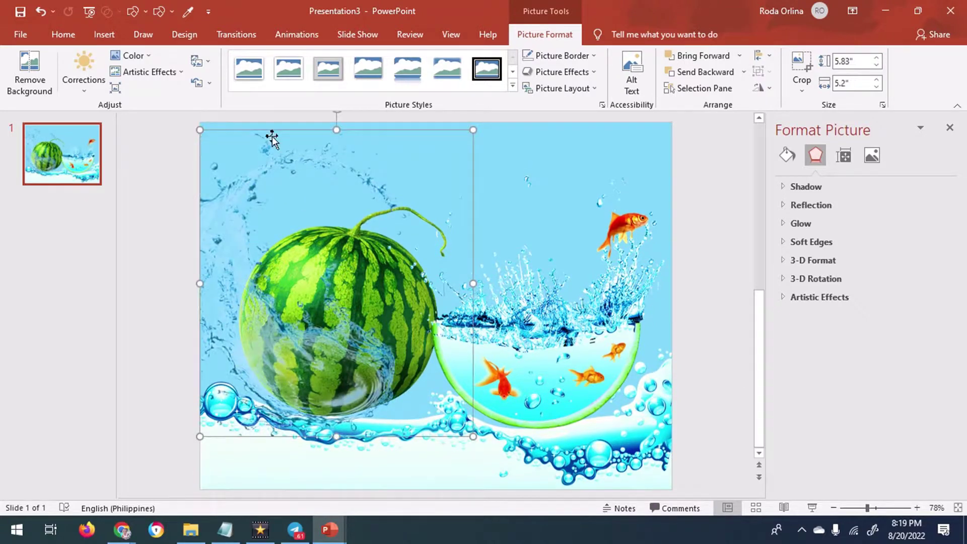
pyautogui.moveTo(472, 130); pyautogui.dragTo(478, 123)
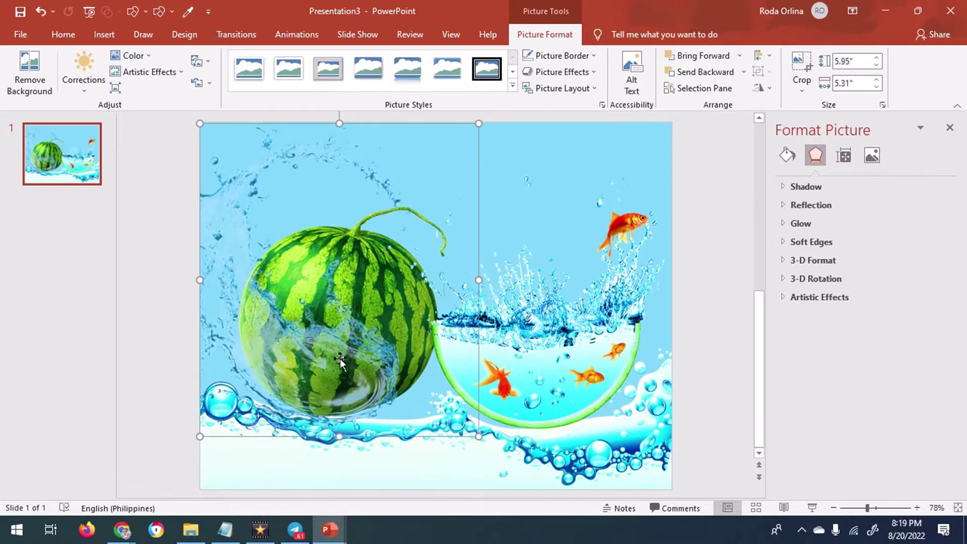
pyautogui.hotkey('ctrl', 'z')
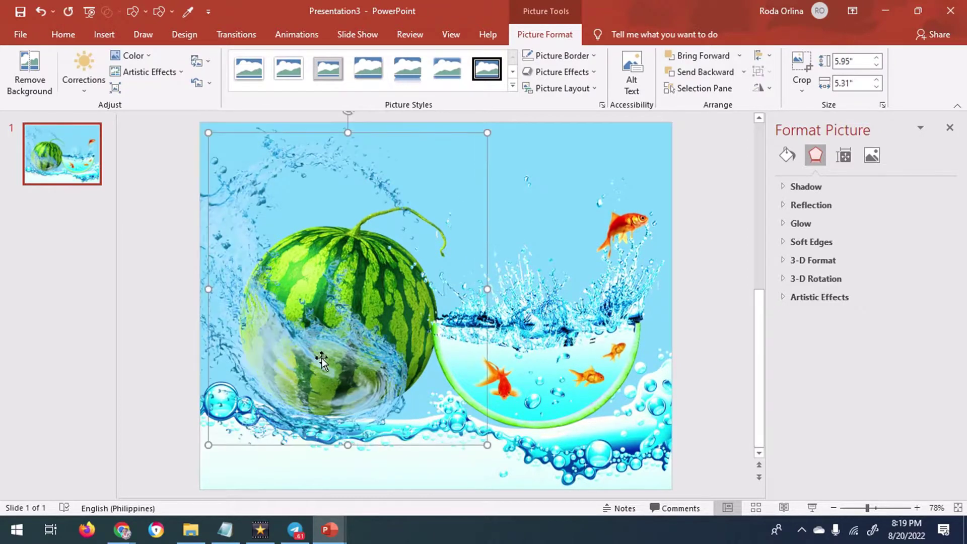
pyautogui.moveTo(211, 124); pyautogui.dragTo(222, 131)
pyautogui.moveTo(464, 272); pyautogui.dragTo(554, 238)
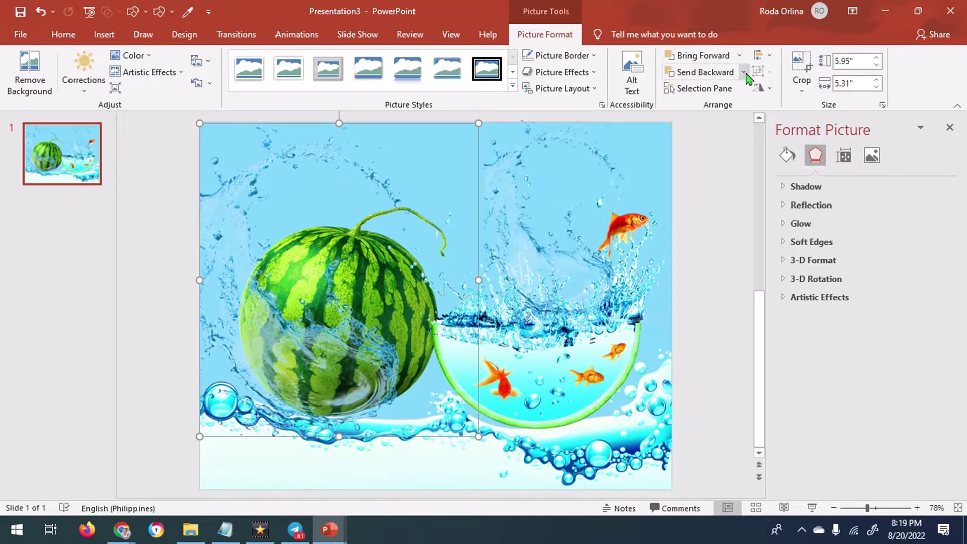
pyautogui.click(730, 73)
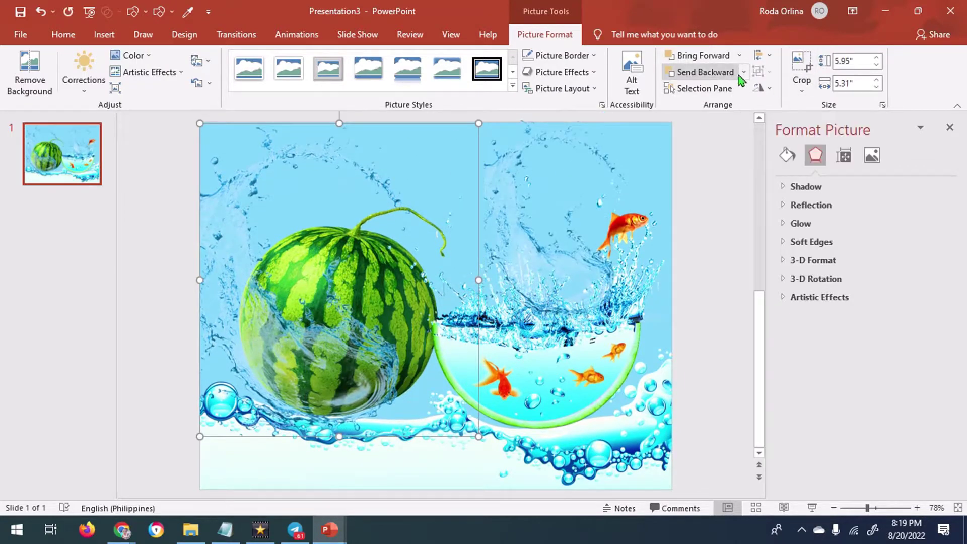
# Move the duplicate splash onto the watermelon, then deselect it
pyautogui.moveTo(538, 205); pyautogui.dragTo(306, 309)
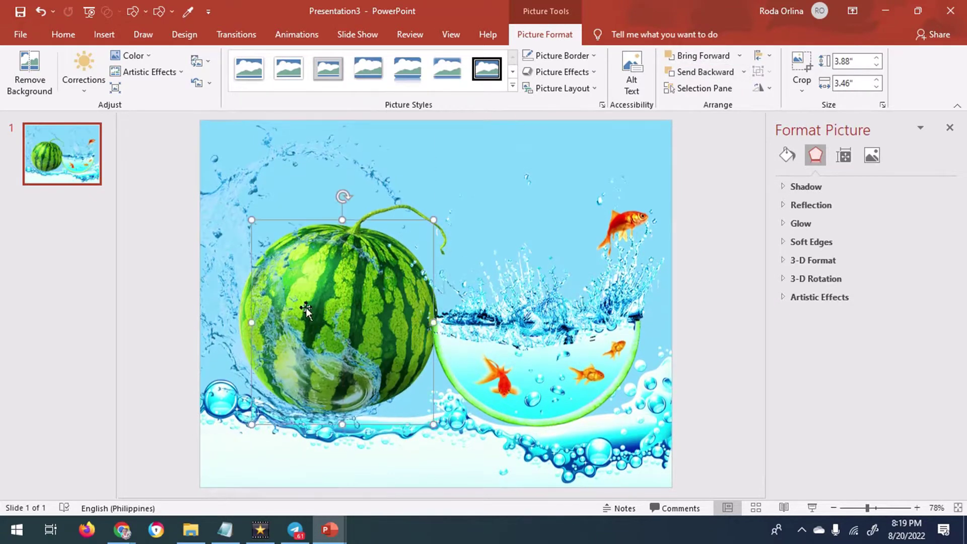
pyautogui.click(763, 88)
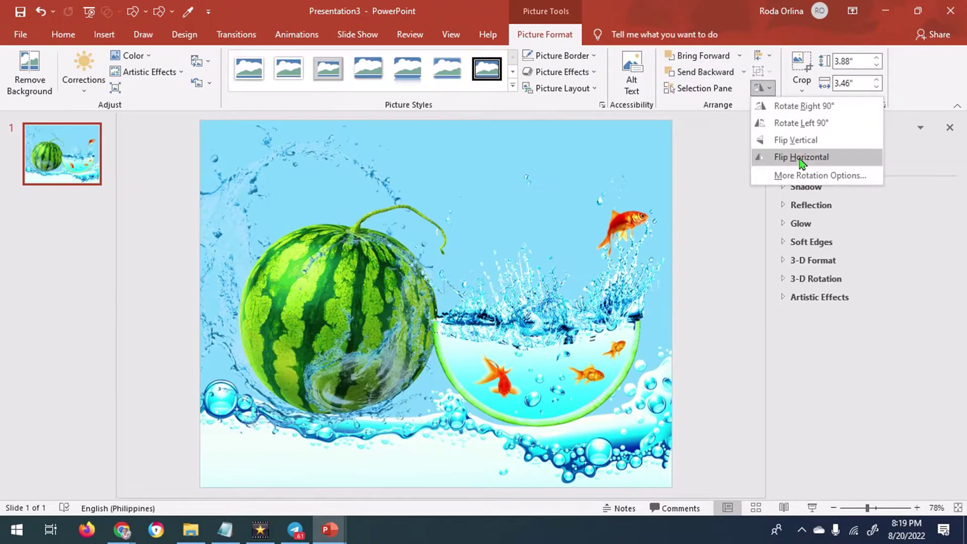
pyautogui.click(338, 369)
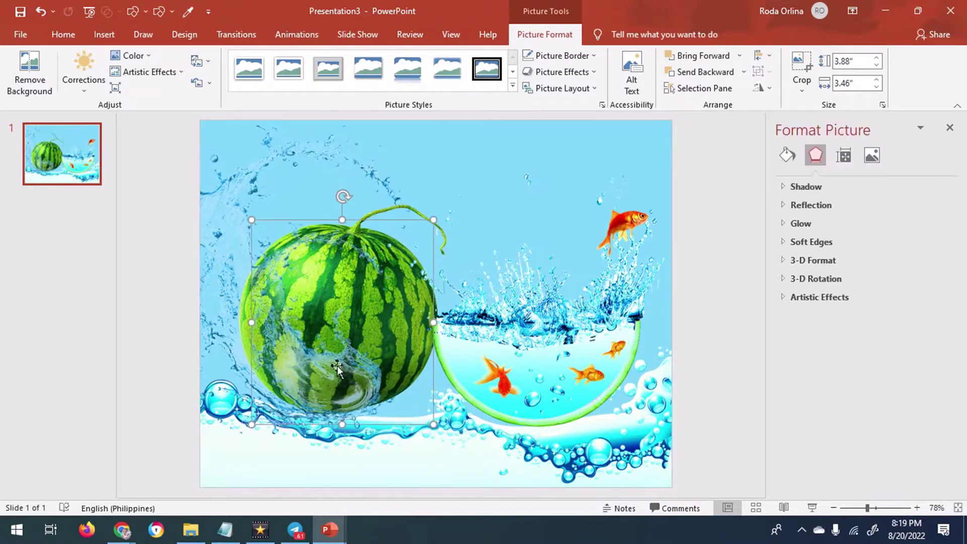
pyautogui.click(725, 381)
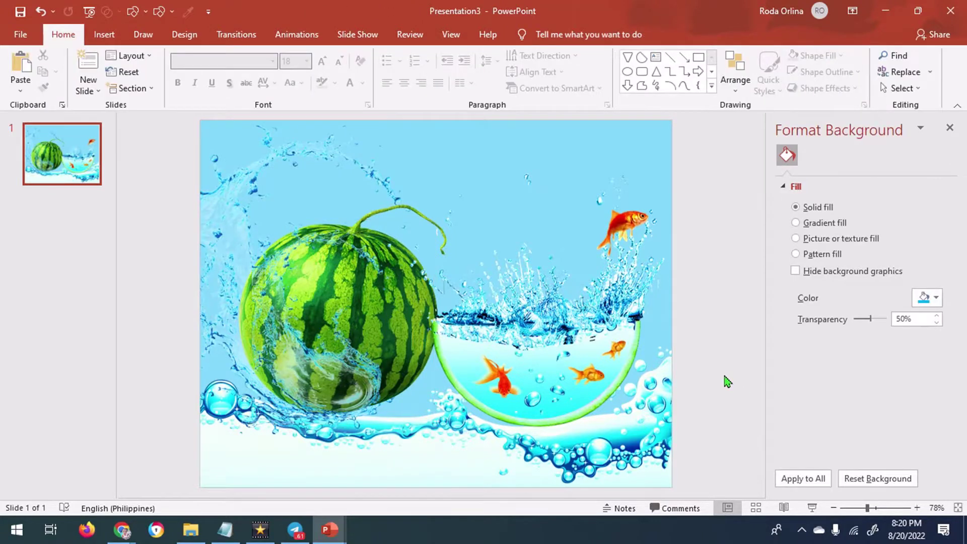
# Enlarge the fishbowl splash and the watermelon, placing the watermelon to overlap the bowl's edge
pyautogui.click(588, 389)
pyautogui.moveTo(377, 164); pyautogui.dragTo(356, 145)
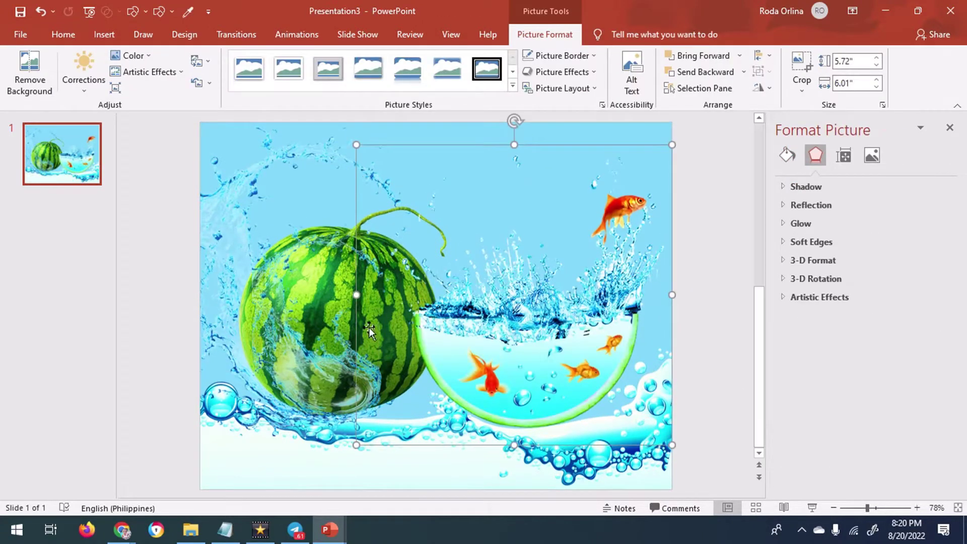
pyautogui.moveTo(316, 355); pyautogui.dragTo(291, 353)
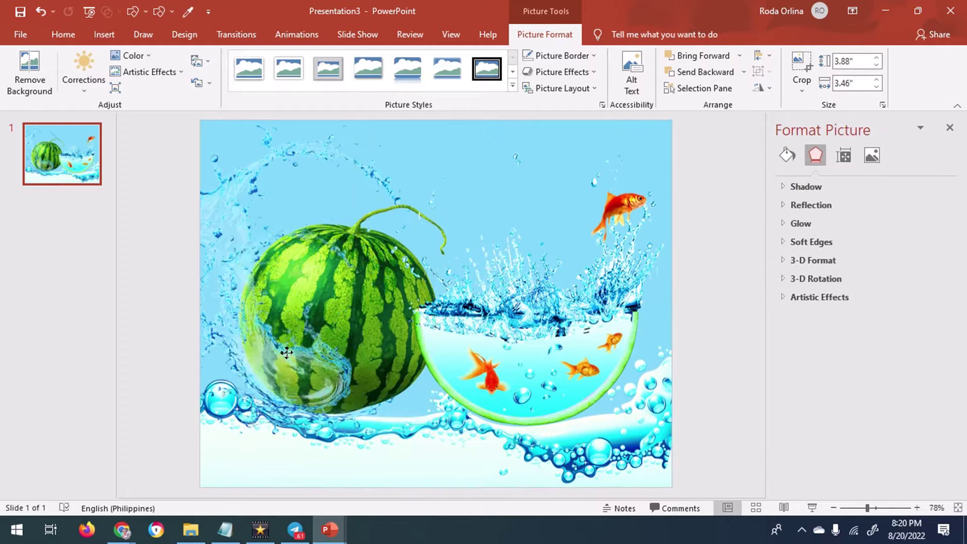
pyautogui.moveTo(453, 189)
pyautogui.mouseDown()
pyautogui.moveTo(481, 181)
pyautogui.moveTo(479, 172)
pyautogui.mouseUp()
pyautogui.moveTo(545, 263); pyautogui.dragTo(338, 358)
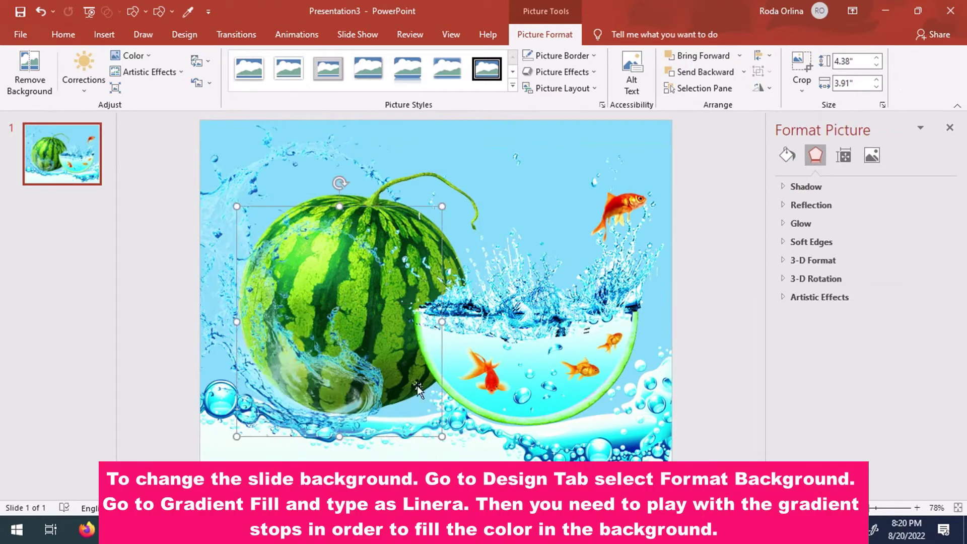
pyautogui.moveTo(591, 368); pyautogui.dragTo(595, 368)
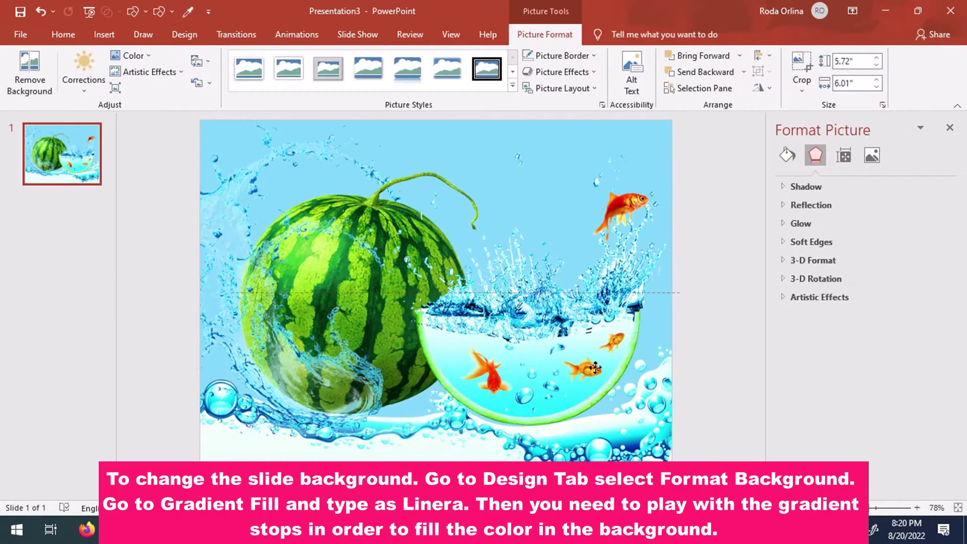
# Sample lime from the slide for the left gradient stop and cyan from the bowl's water for the right
pyautogui.click(926, 422)
pyautogui.click(887, 402)
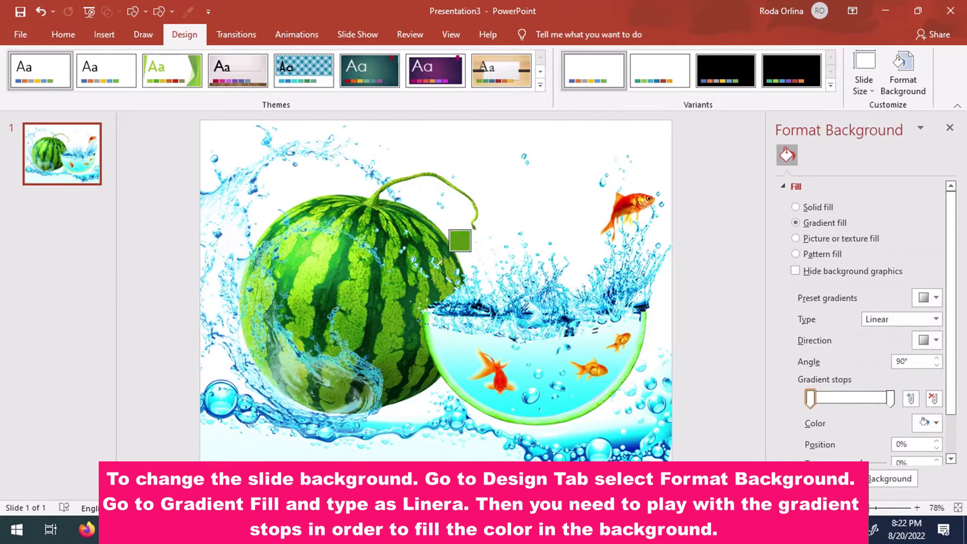
pyautogui.click(317, 260)
pyautogui.click(890, 398)
pyautogui.click(926, 422)
pyautogui.click(886, 402)
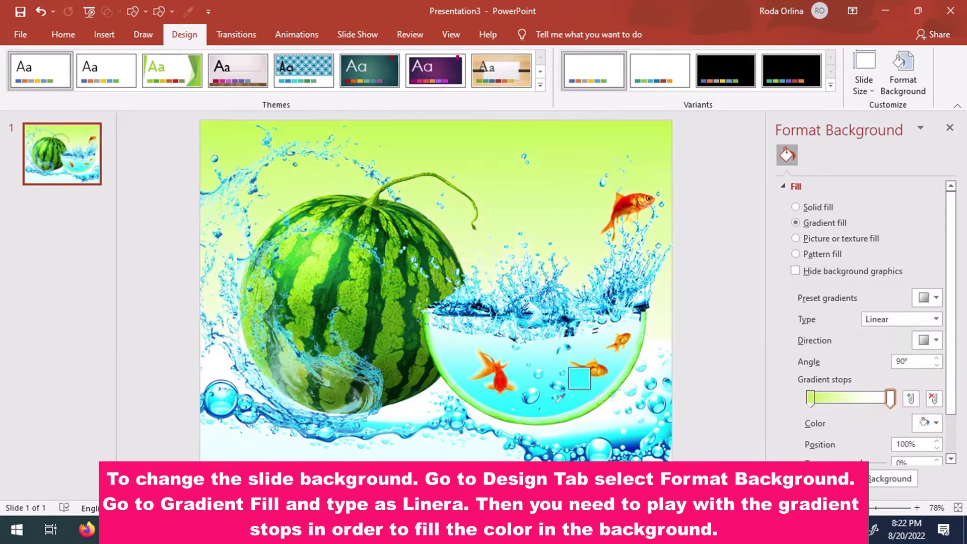
pyautogui.click(571, 403)
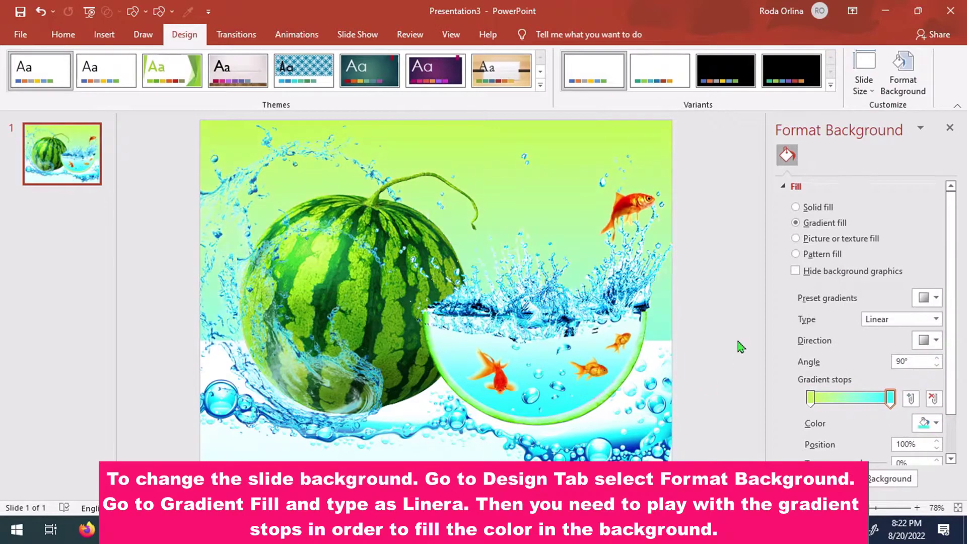
# Change the right gradient stop's colour to white
pyautogui.click(926, 422)
pyautogui.click(849, 273)
pyautogui.click(926, 422)
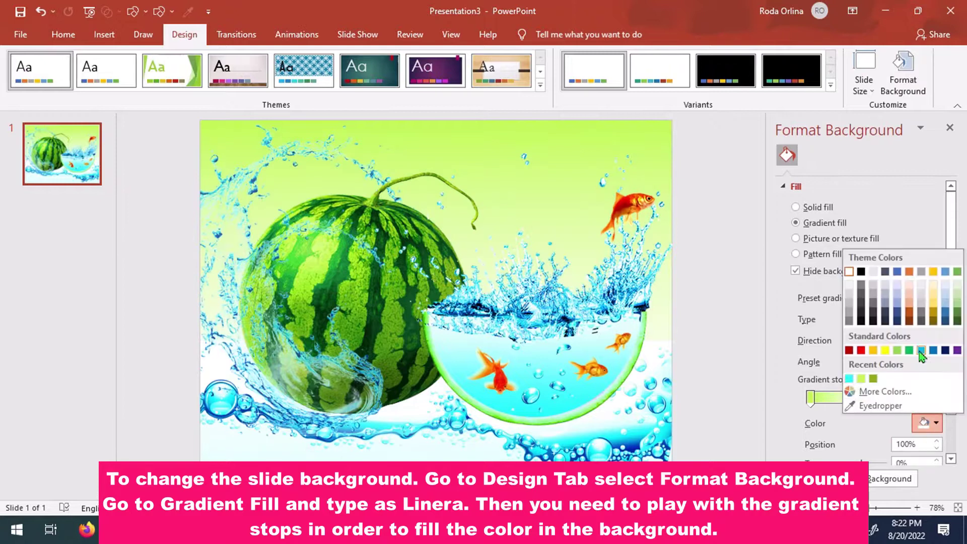
pyautogui.click(850, 378)
pyautogui.scroll(-3, 947, 374)
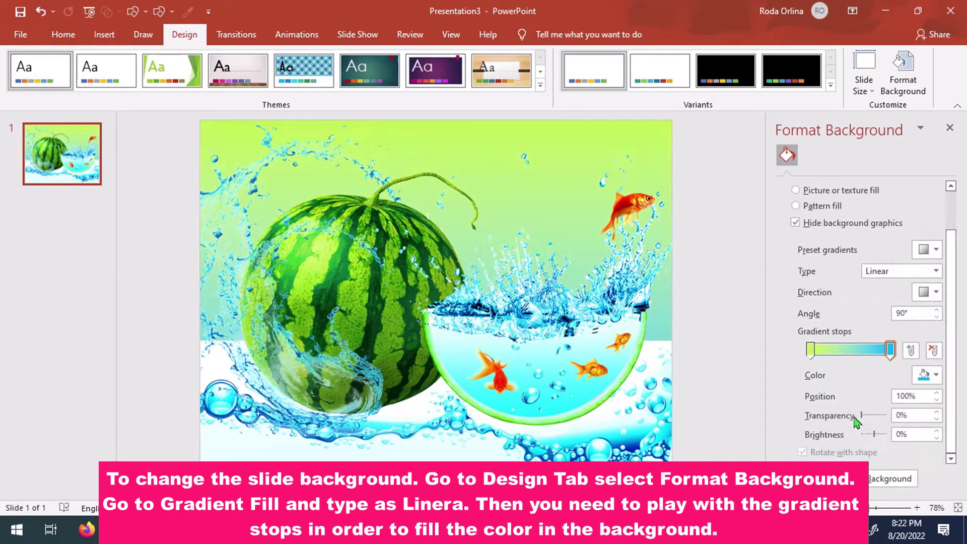
pyautogui.moveTo(864, 417); pyautogui.dragTo(886, 419)
pyautogui.click(927, 375)
pyautogui.click(851, 233)
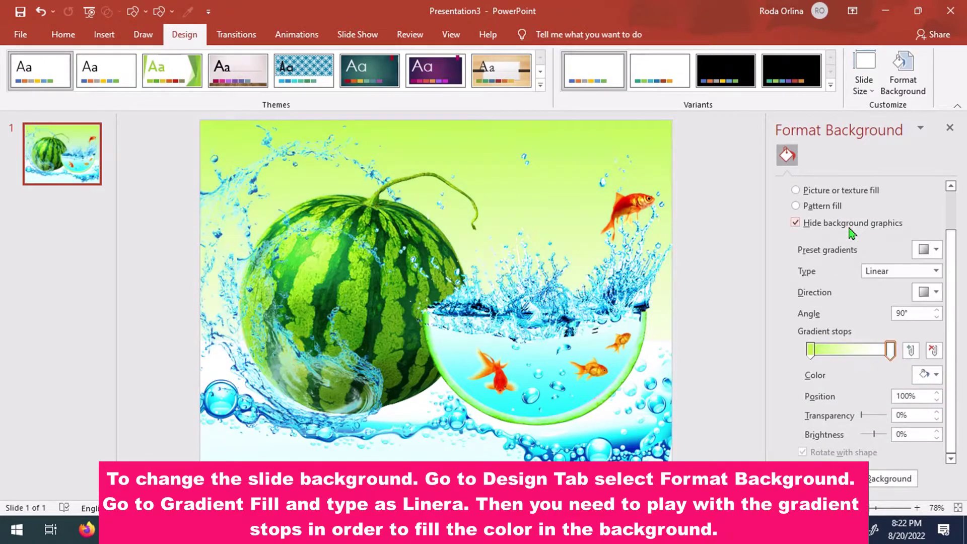
# Set the lime stop to 60% transparency, move the white stop toward the middle, and collapse thumbnails
pyautogui.click(810, 350)
pyautogui.moveTo(862, 416); pyautogui.dragTo(878, 419)
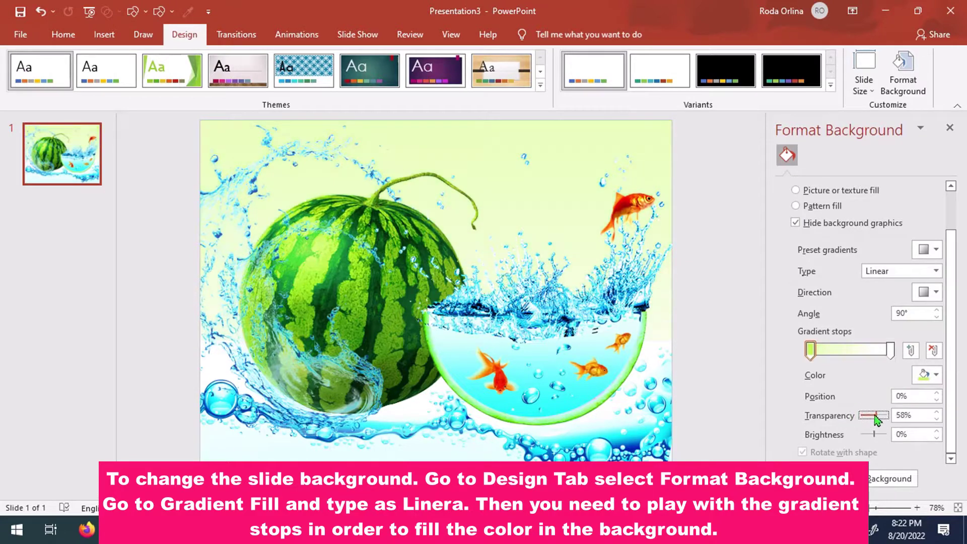
pyautogui.moveTo(877, 419); pyautogui.dragTo(878, 419)
pyautogui.moveTo(891, 350); pyautogui.dragTo(851, 360)
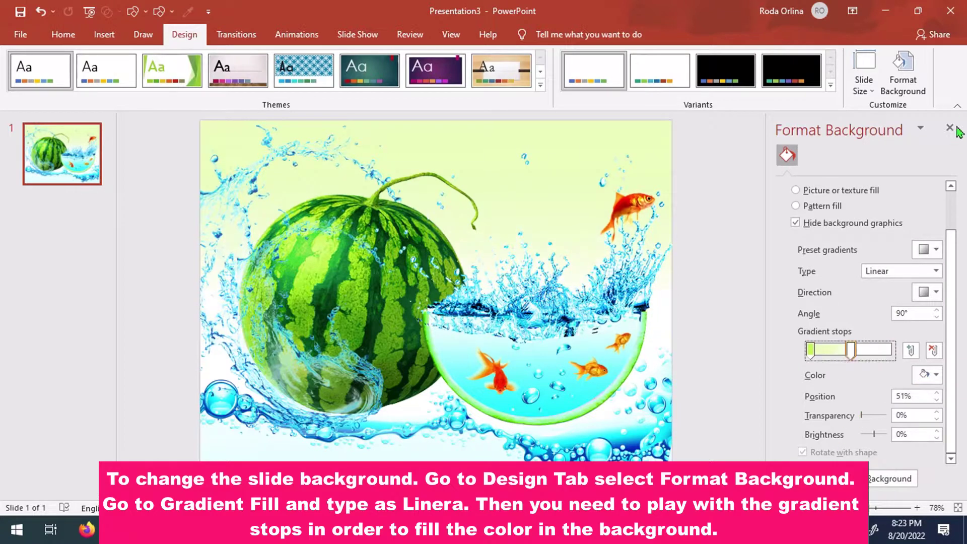
pyautogui.click(949, 129)
pyautogui.moveTo(147, 353); pyautogui.dragTo(4, 321)
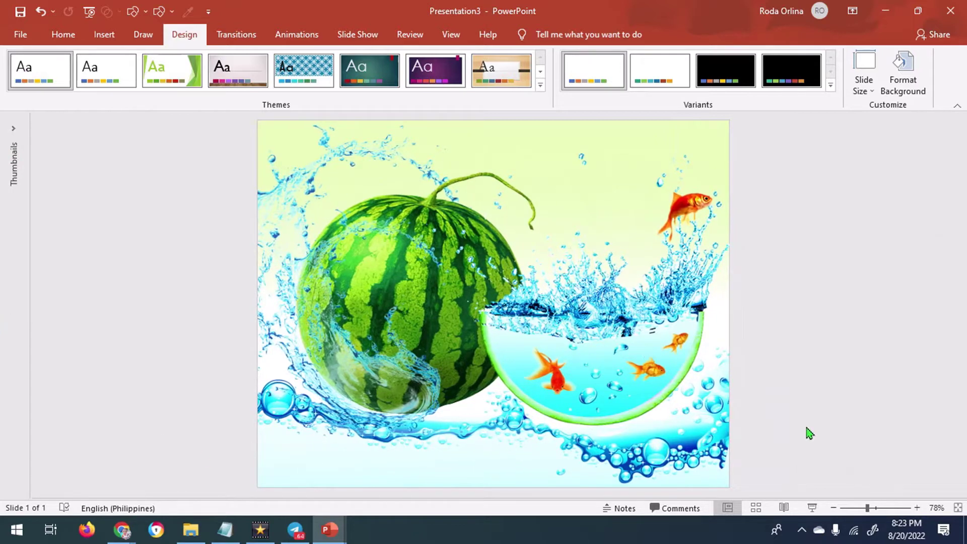
# Tilt the fishbowl splash picture slightly counterclockwise
pyautogui.click(645, 347)
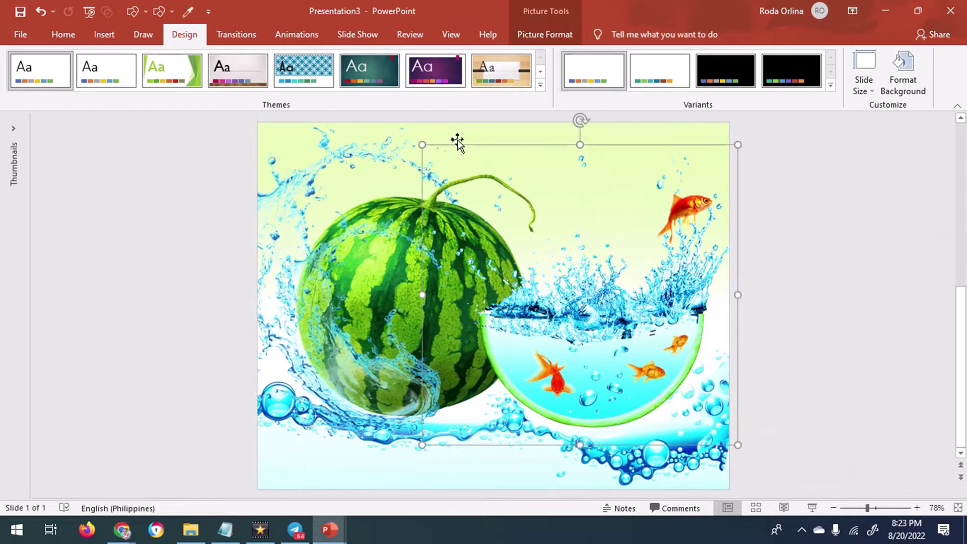
pyautogui.moveTo(580, 121); pyautogui.dragTo(560, 123)
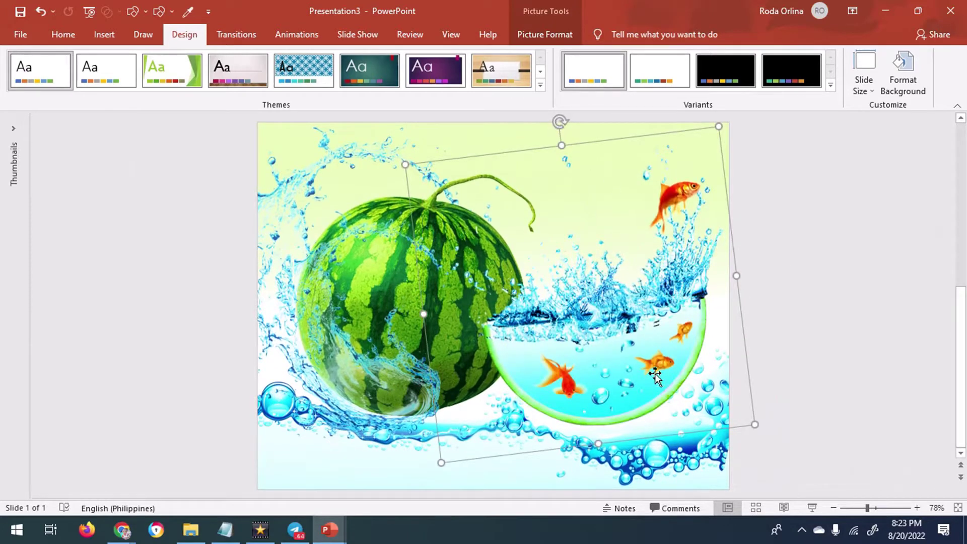
pyautogui.moveTo(652, 373); pyautogui.dragTo(655, 377)
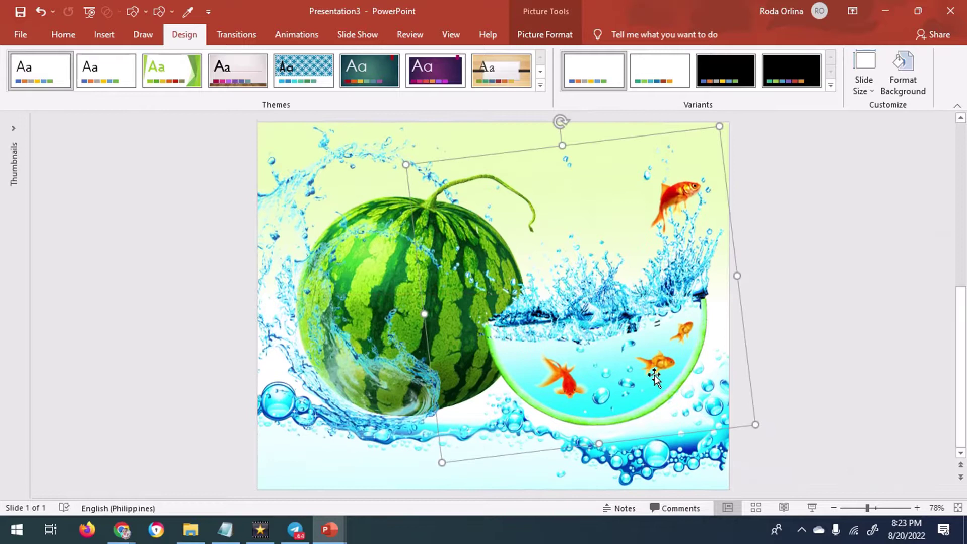
pyautogui.hotkey('ctrl', 'z')
pyautogui.hotkey('ctrl', 'z')
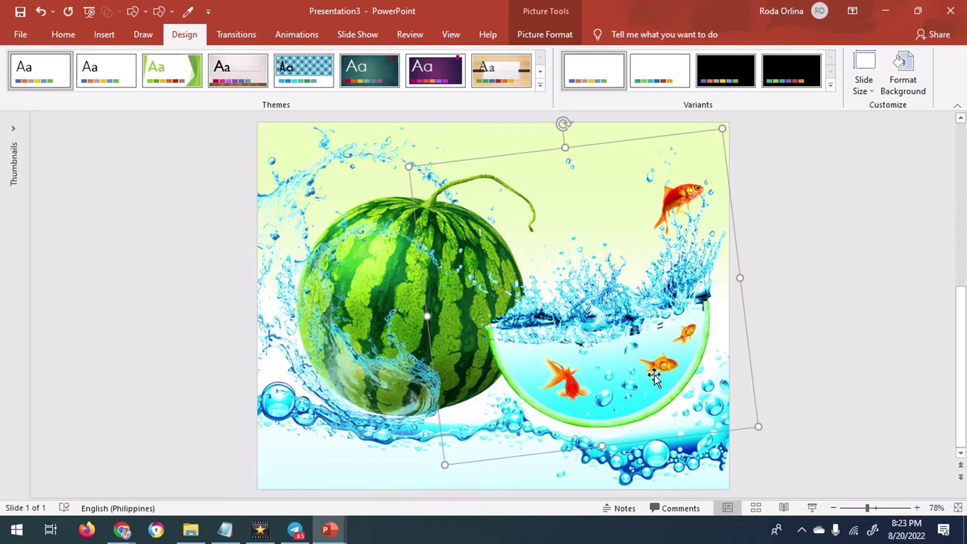
# Preview the finished poster full-screen, then go to the File menu
pyautogui.click(835, 489)
pyautogui.click(812, 507)
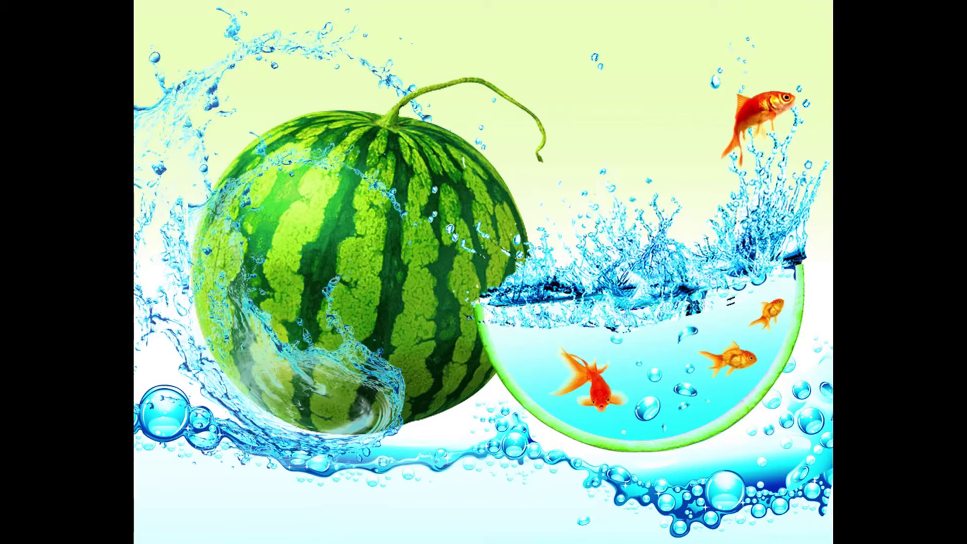
pyautogui.press('Escape')
pyautogui.click(17, 34)
# Export all slides as PNG to C:\Dhada\batman\doubleexposure as Presentation3.png
pyautogui.click(43, 339)
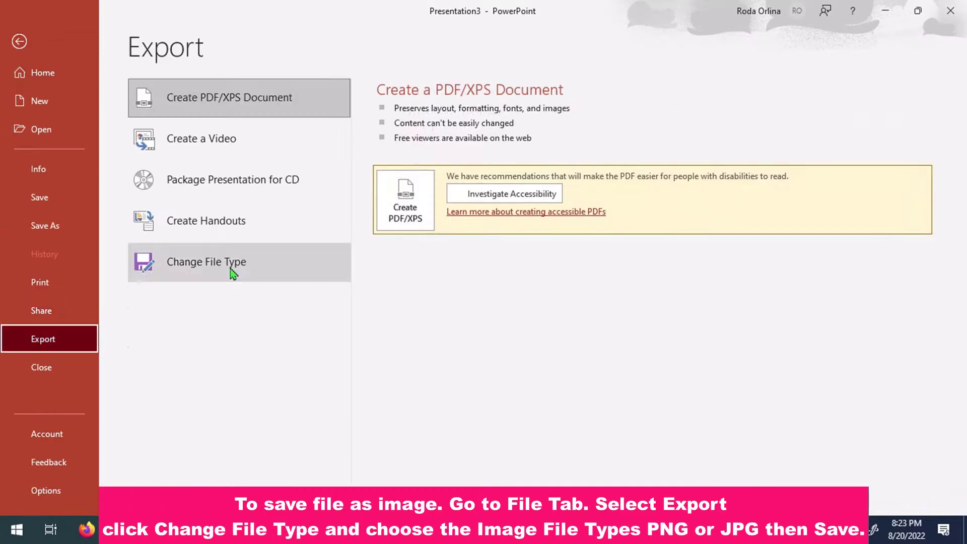
pyautogui.click(233, 273)
pyautogui.click(396, 282)
pyautogui.click(406, 385)
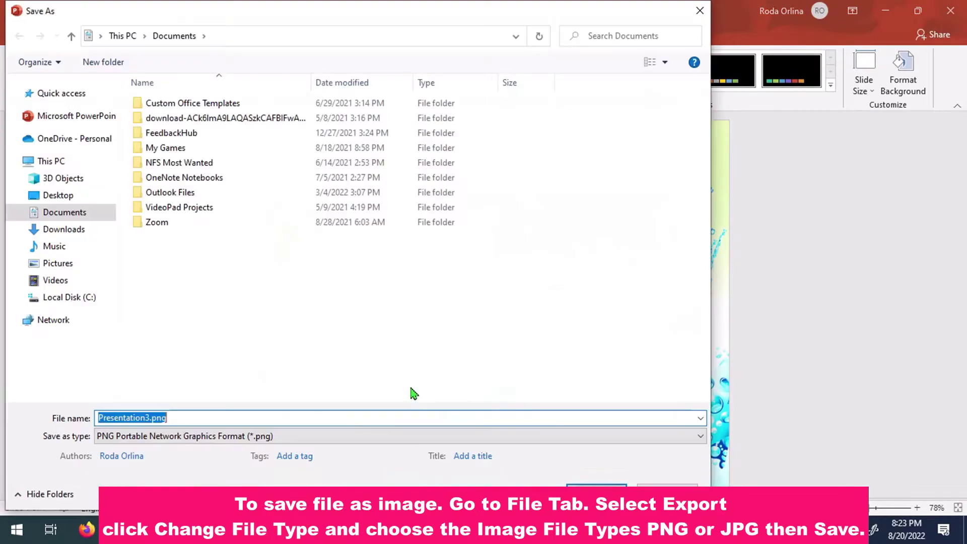
pyautogui.click(76, 298)
pyautogui.doubleClick(154, 148)
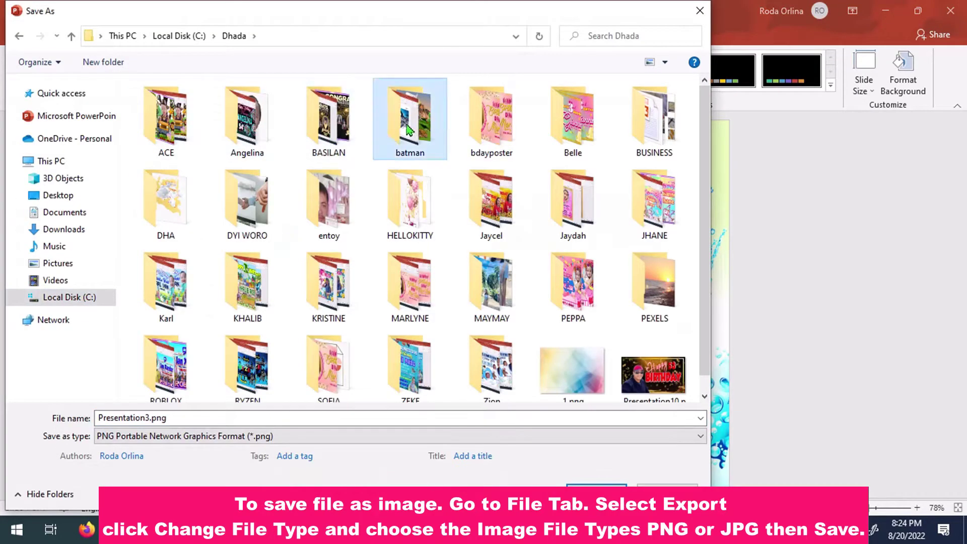
pyautogui.doubleClick(409, 130)
pyautogui.doubleClick(161, 116)
pyautogui.click(188, 418)
pyautogui.press('Return')
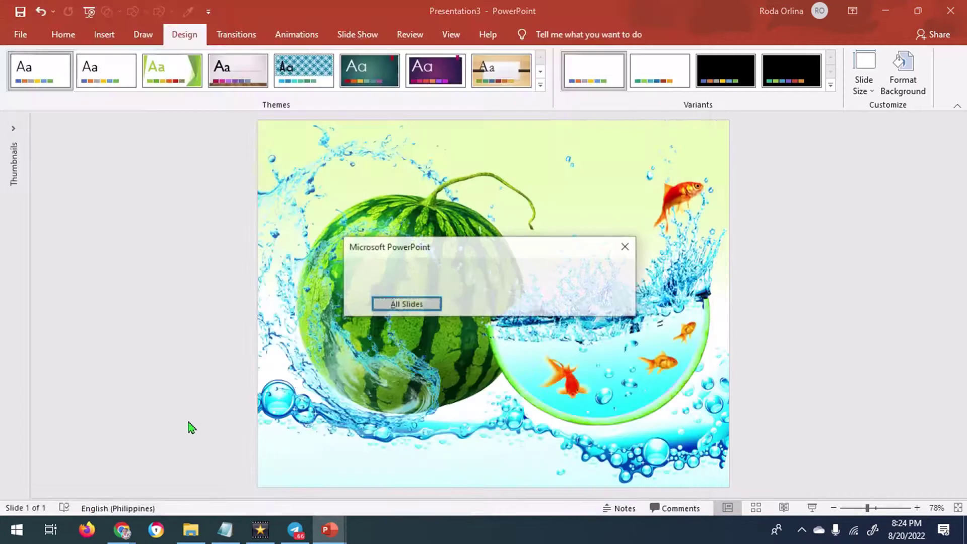
pyautogui.click(491, 302)
# Open Presentation3.png from the doubleexposure folder in File Explorer to view it
pyautogui.click(191, 530)
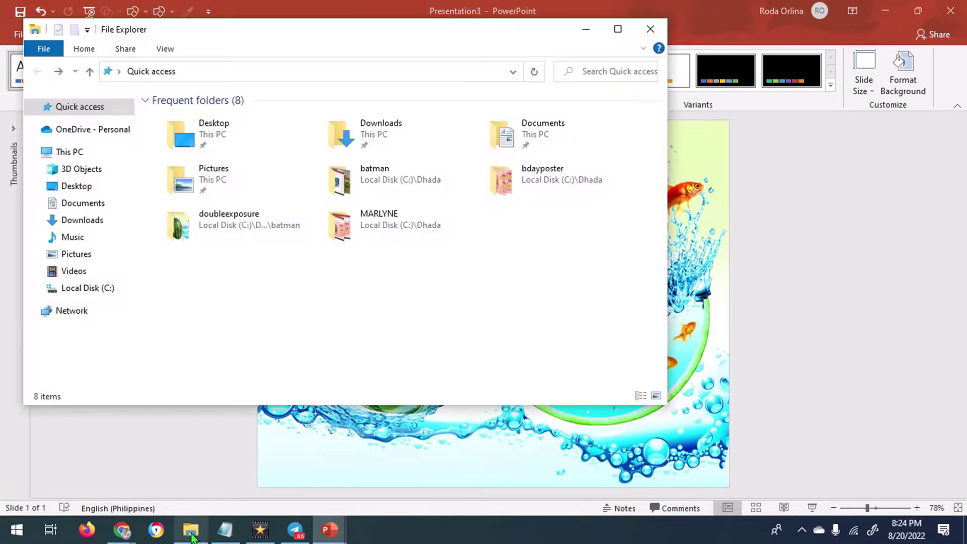
pyautogui.doubleClick(205, 216)
pyautogui.click(607, 316)
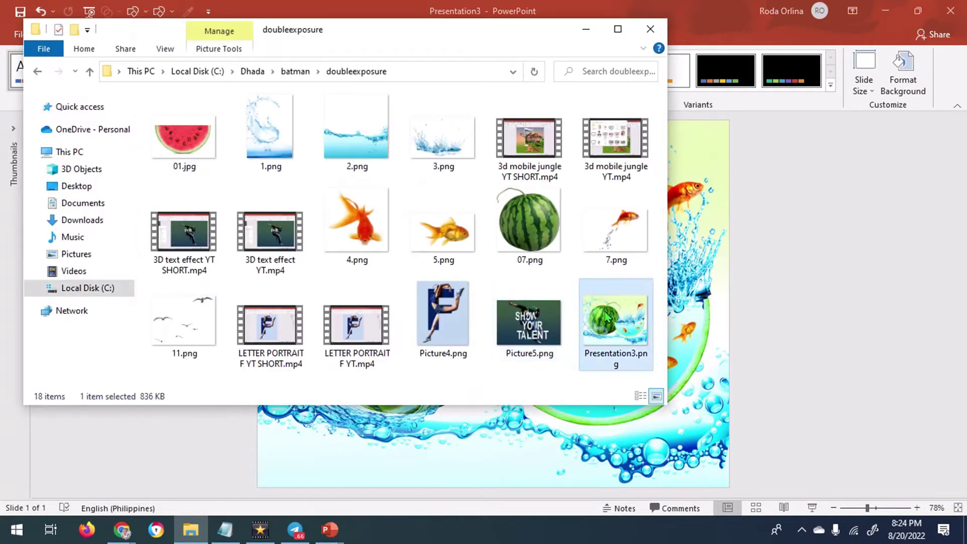
pyautogui.doubleClick(607, 316)
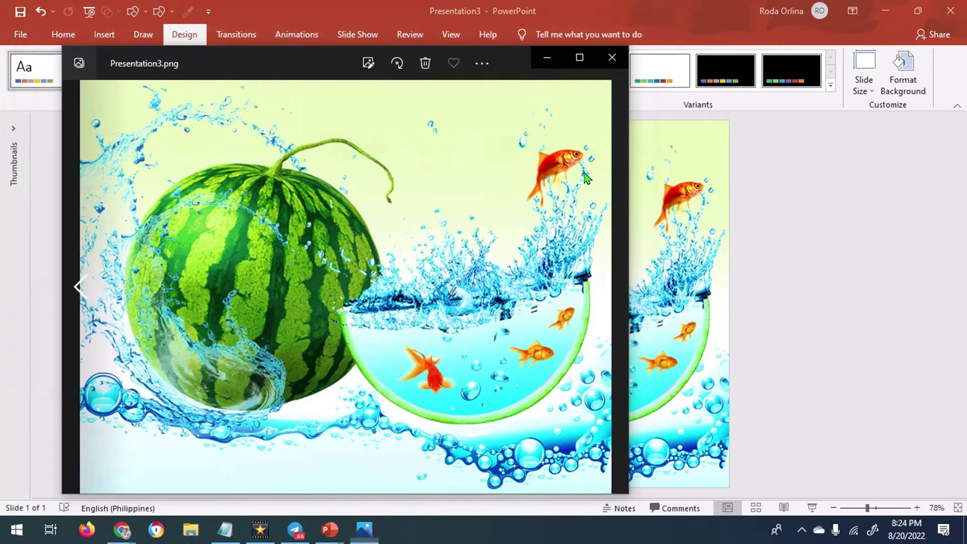